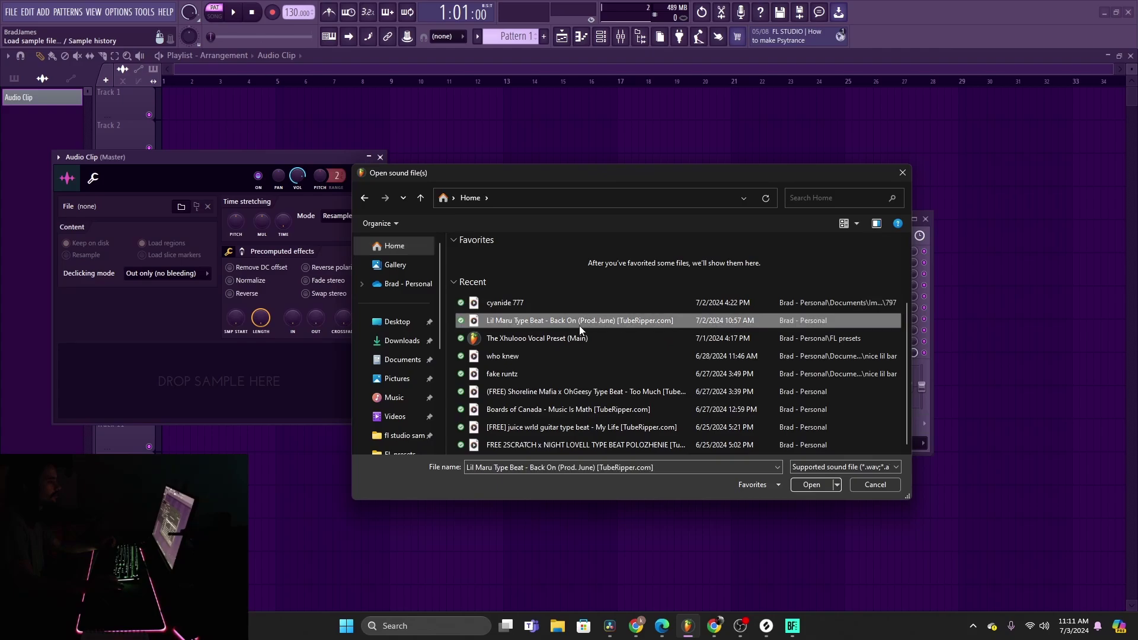
- Place the "Lil Maru Type Beat - Back On" audio file on Track 1 from bar 1 and start playback near bar 6
left_click_drag(209, 391, 302, 95)
left_click(296, 81)
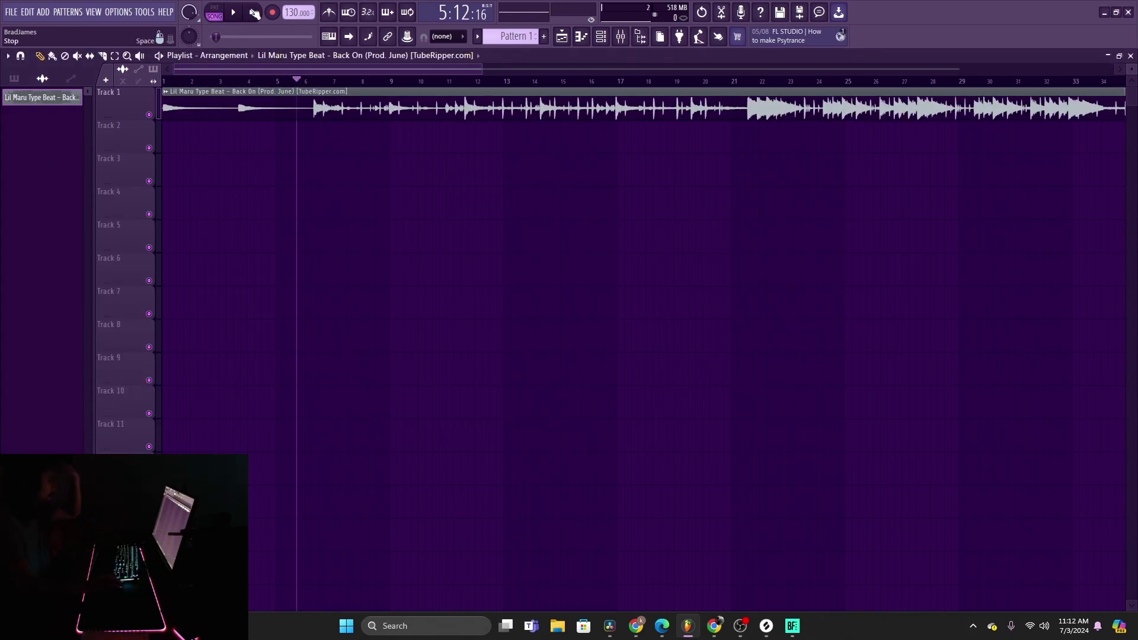
left_click(234, 12)
- Load the saved MAIN vocal preset as a mixer track state onto Insert 5
left_click(620, 37)
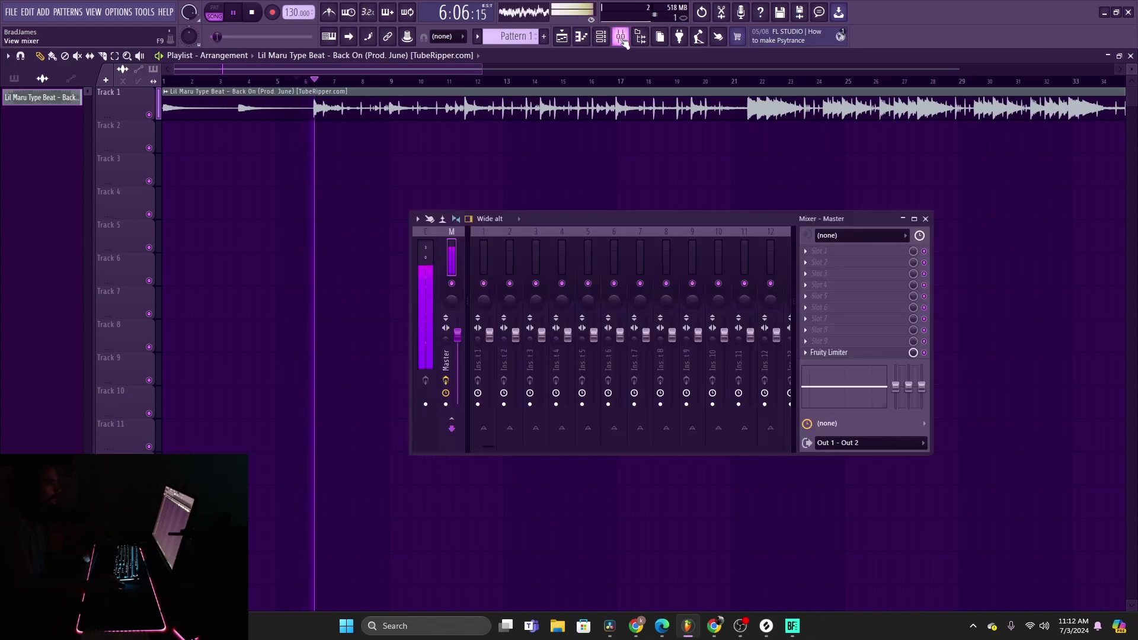
right_click(589, 254)
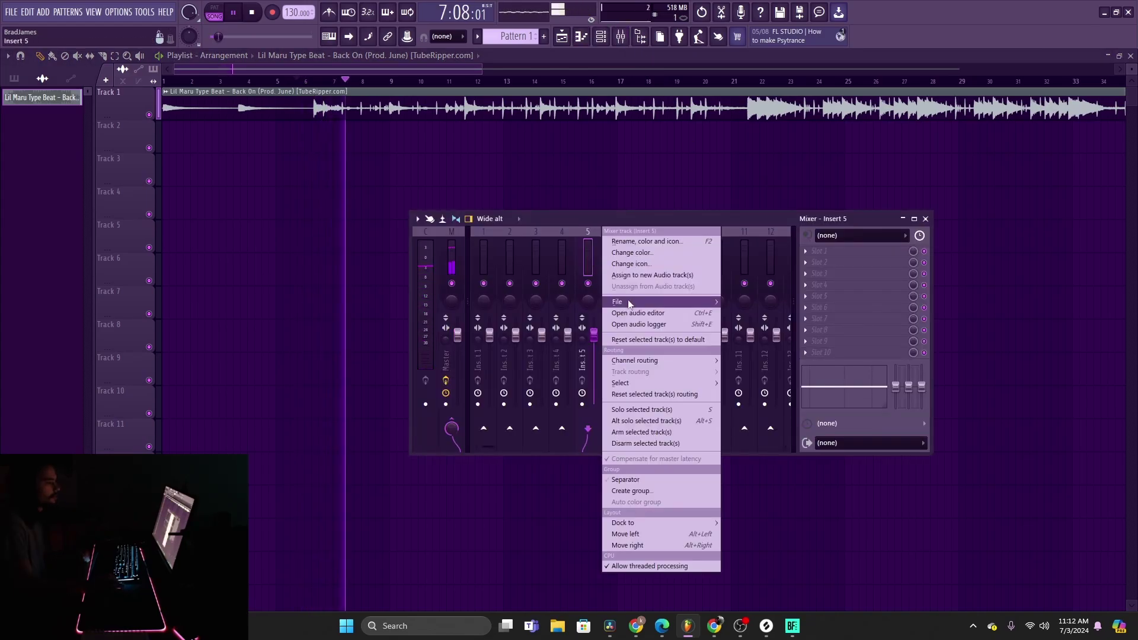
mouse_move(616, 302)
left_click(764, 35)
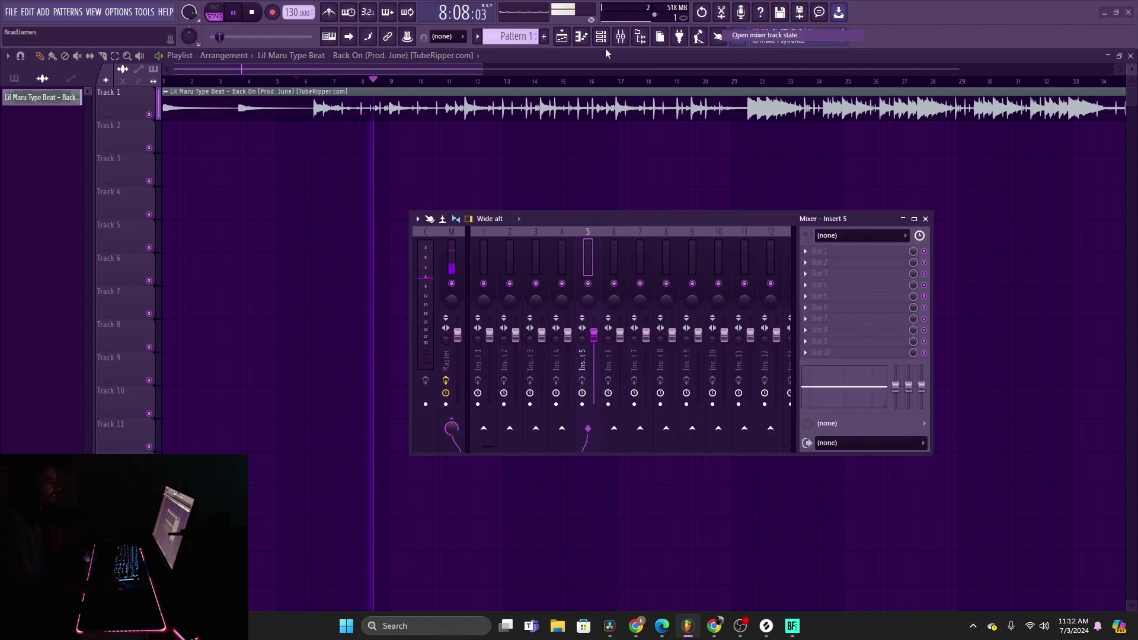
double_click(584, 260)
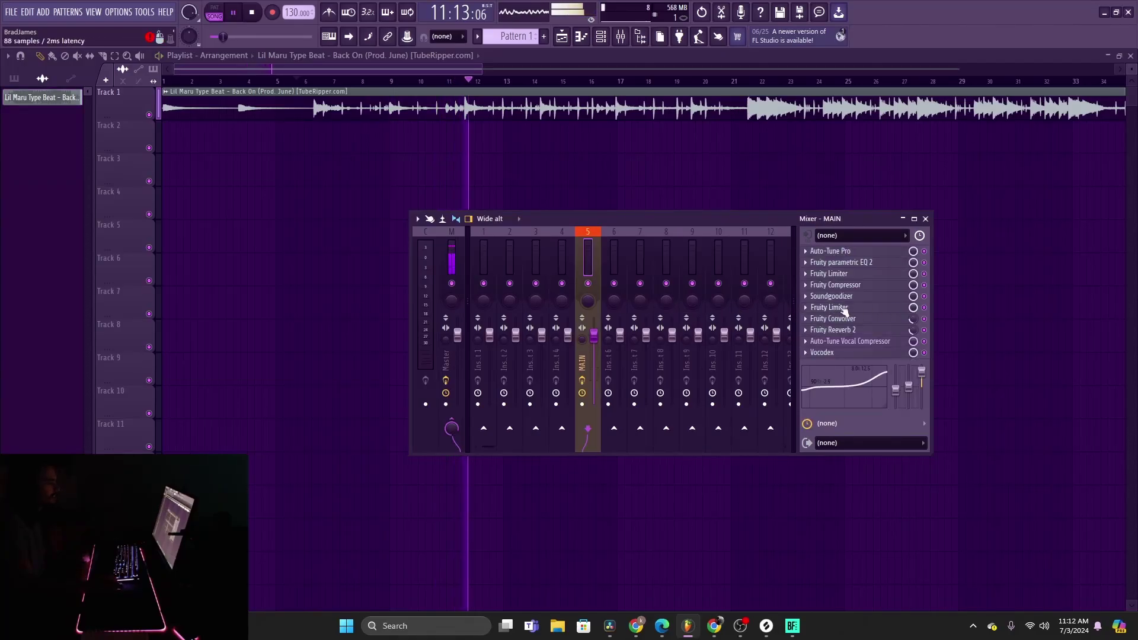
- Open the Fruity Limiter in slot 6 of the MAIN track and set the track's input to In 1, external input only
left_click(842, 308)
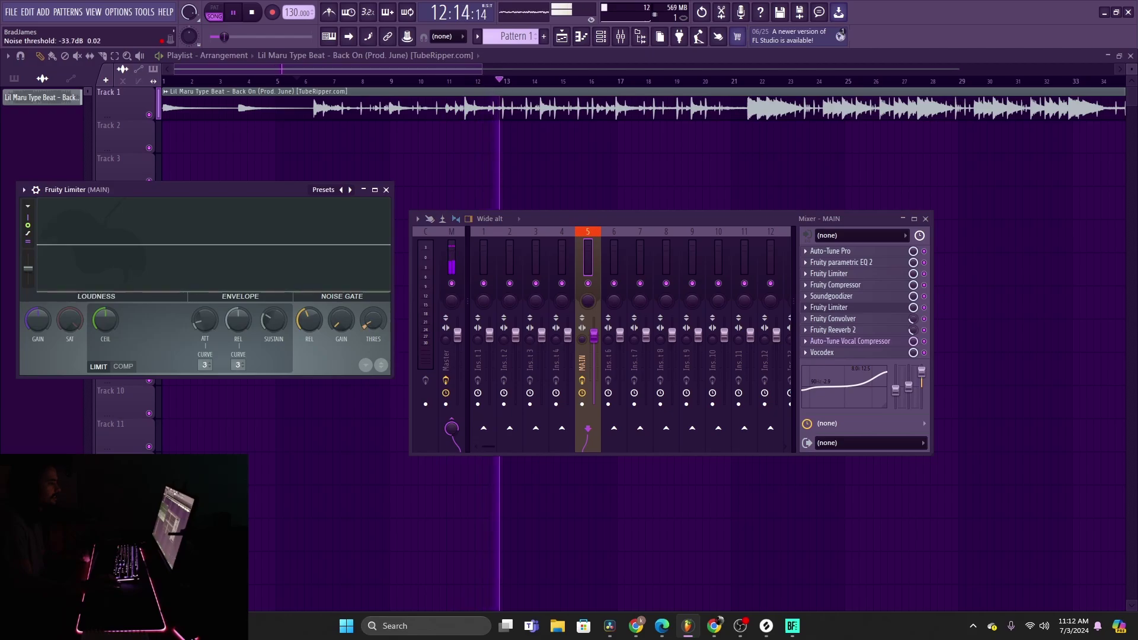
left_click(842, 235)
left_click(853, 280)
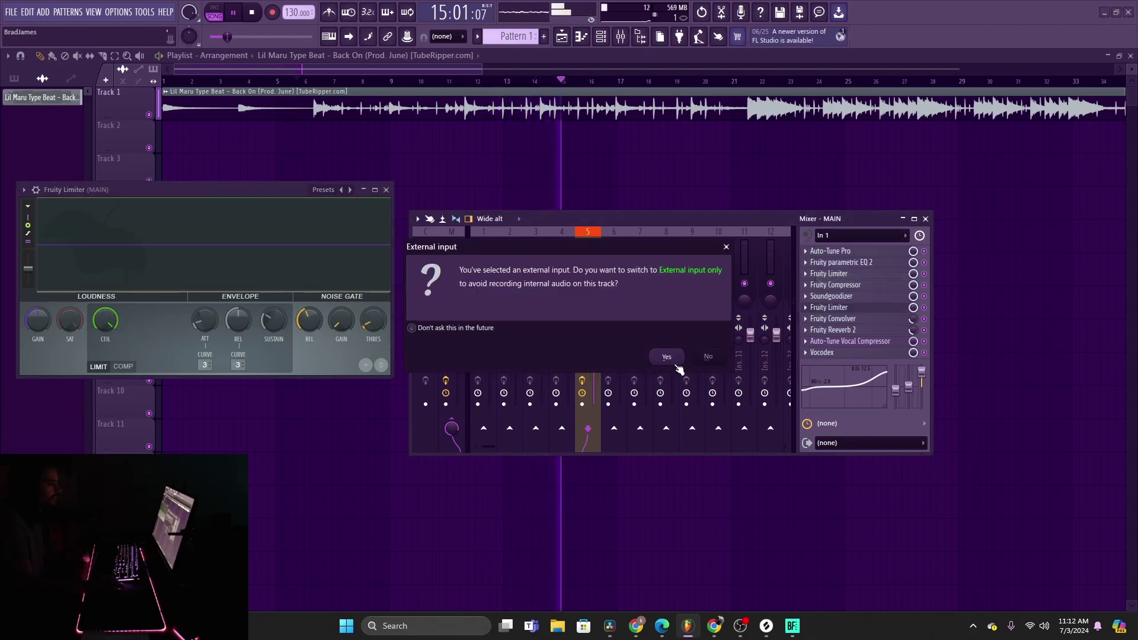
left_click(666, 356)
- Try to replace Auto-Tune Pro in the MAIN track's first effect slot with Auto-Tune Artist, and close the open plugin windows
left_click(806, 251)
mouse_move(860, 269)
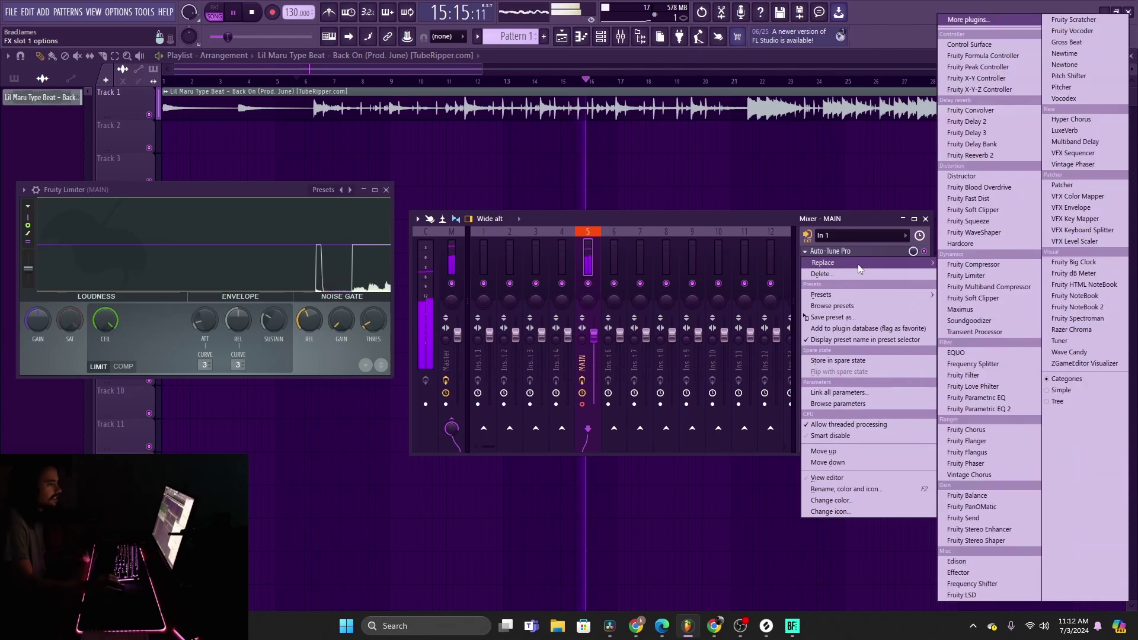
left_click(967, 20)
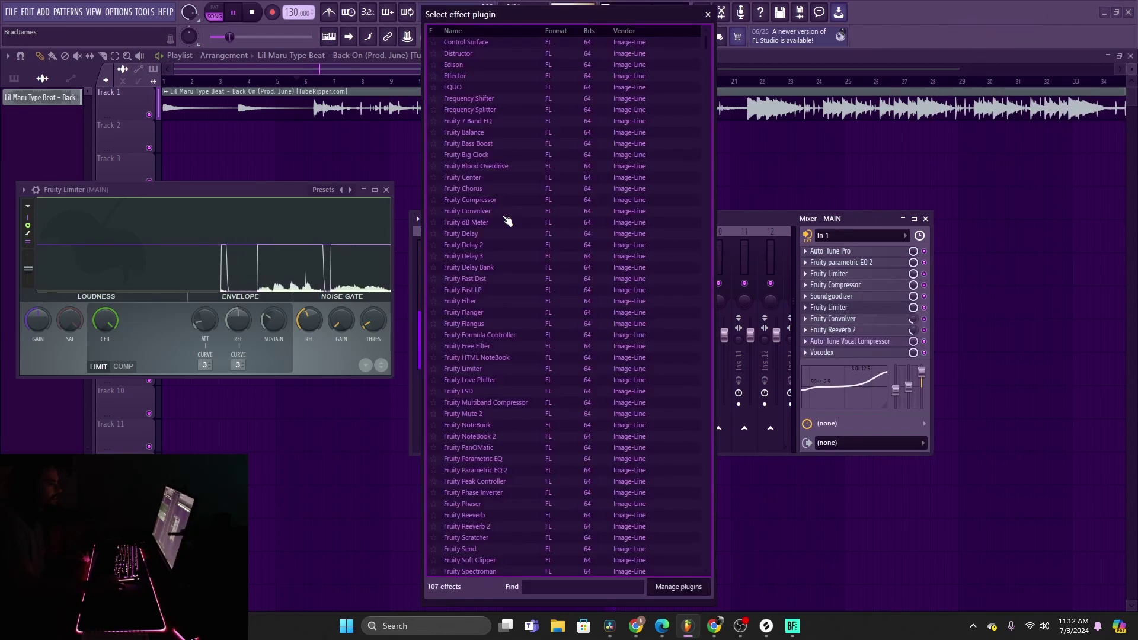
scroll(528, 237, "down", 20)
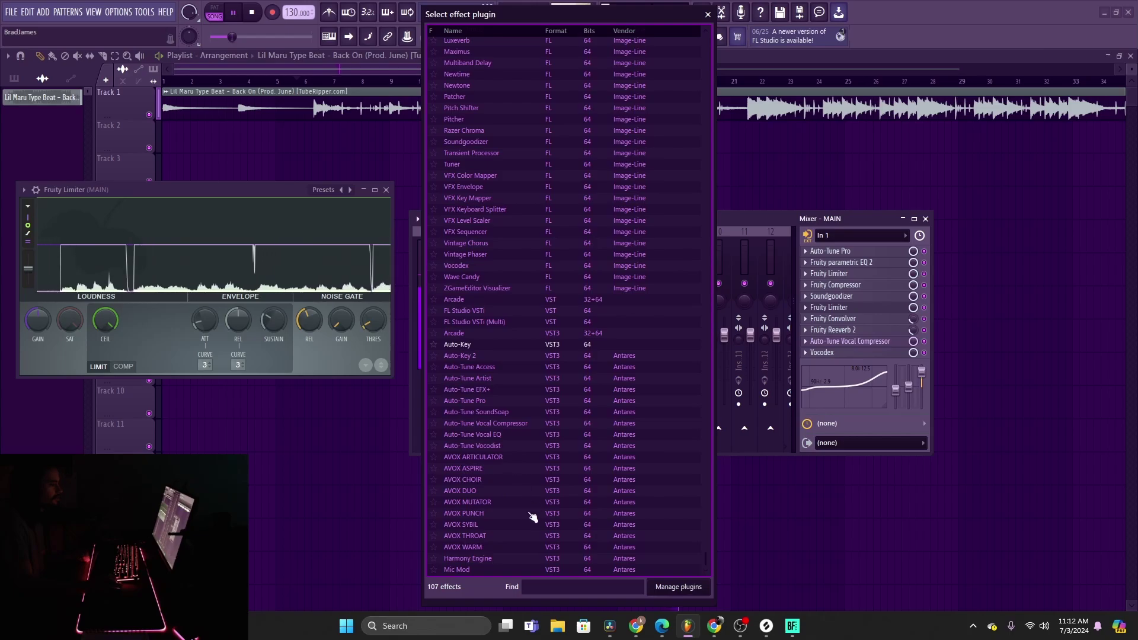
scroll(516, 450, "up", 2)
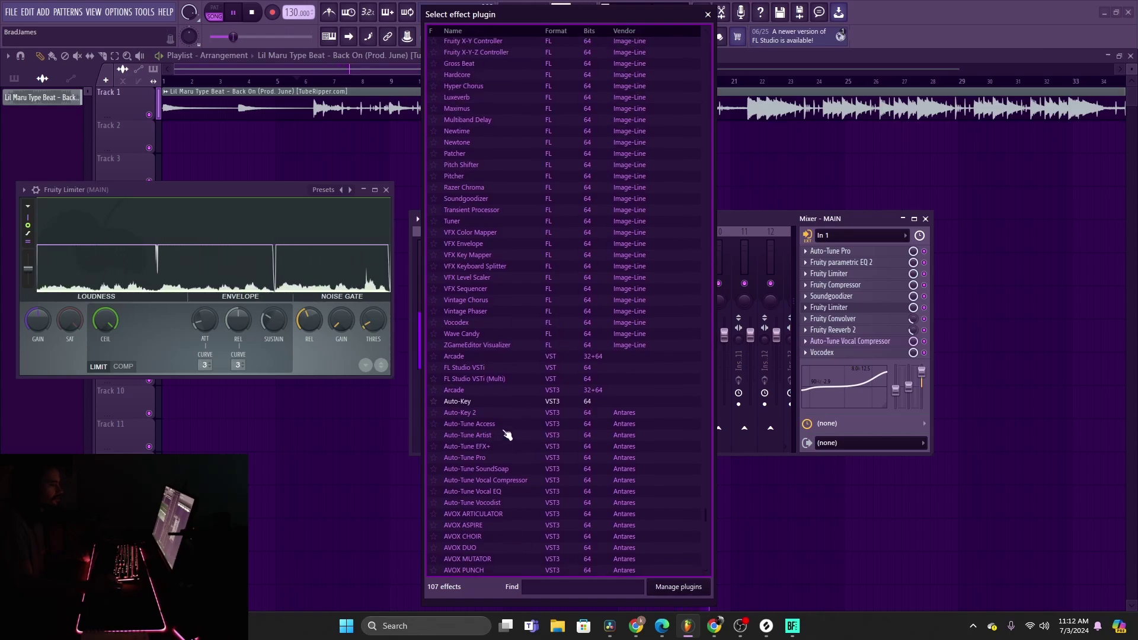
double_click(505, 435)
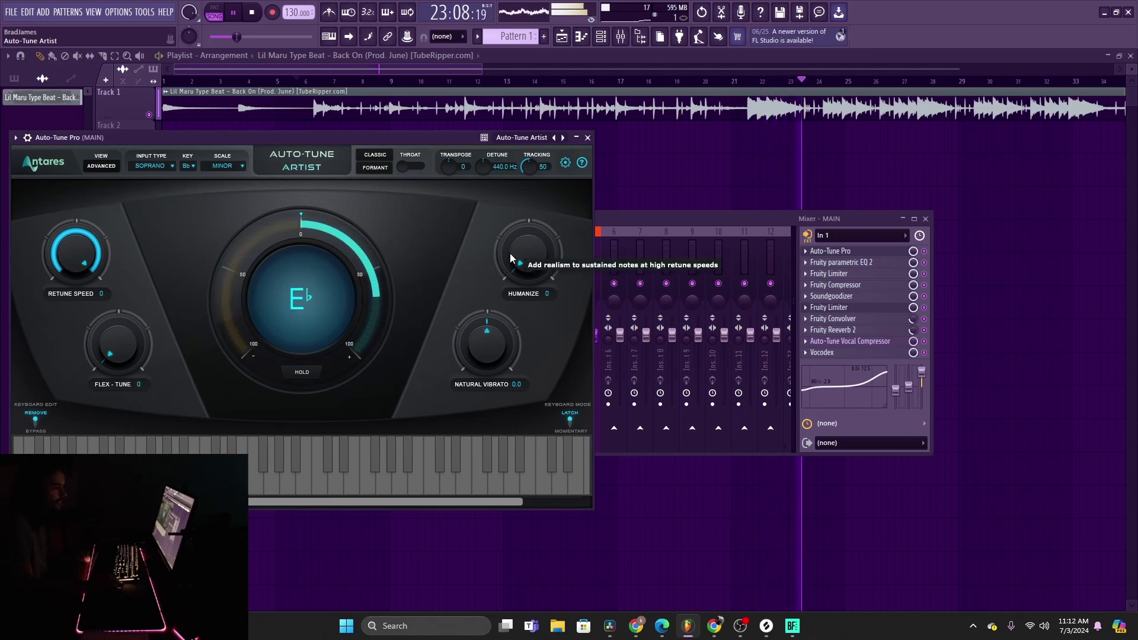
left_click(588, 138)
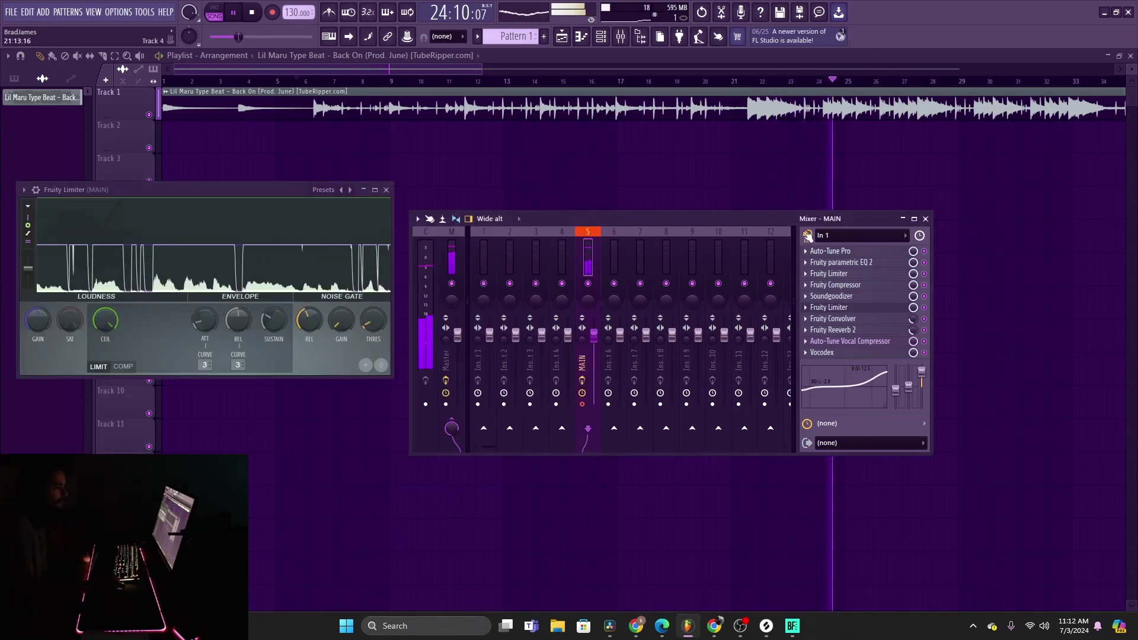
left_click(386, 190)
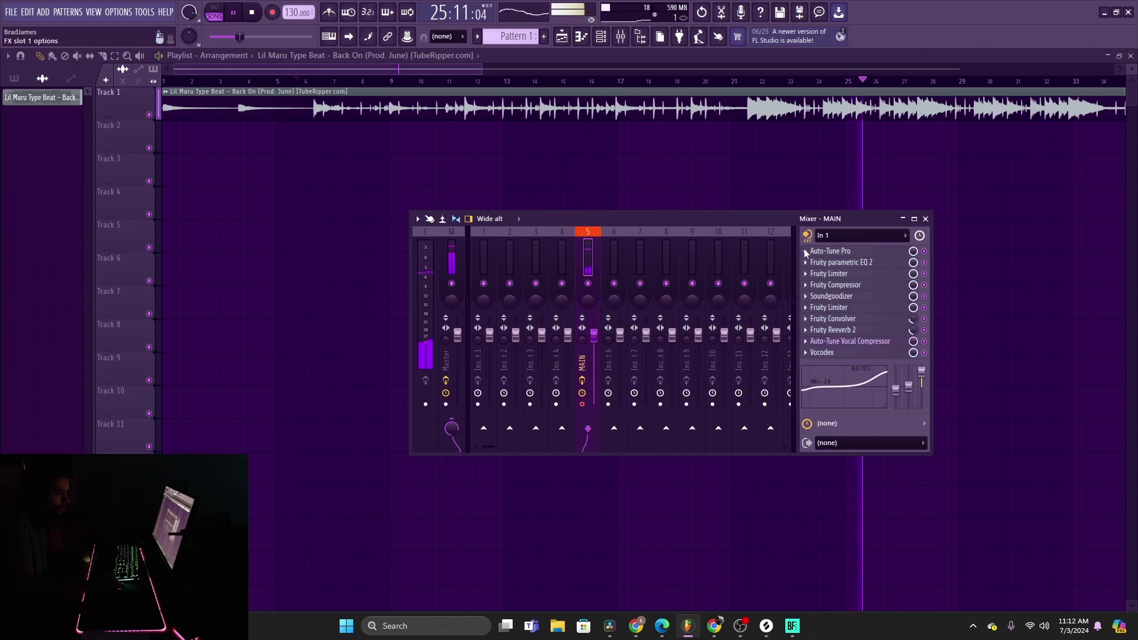
- Retry replacing the MAIN track's slot 1 plugin with Auto-Tune Artist from the full plugin list
left_click(805, 251)
left_click(826, 263)
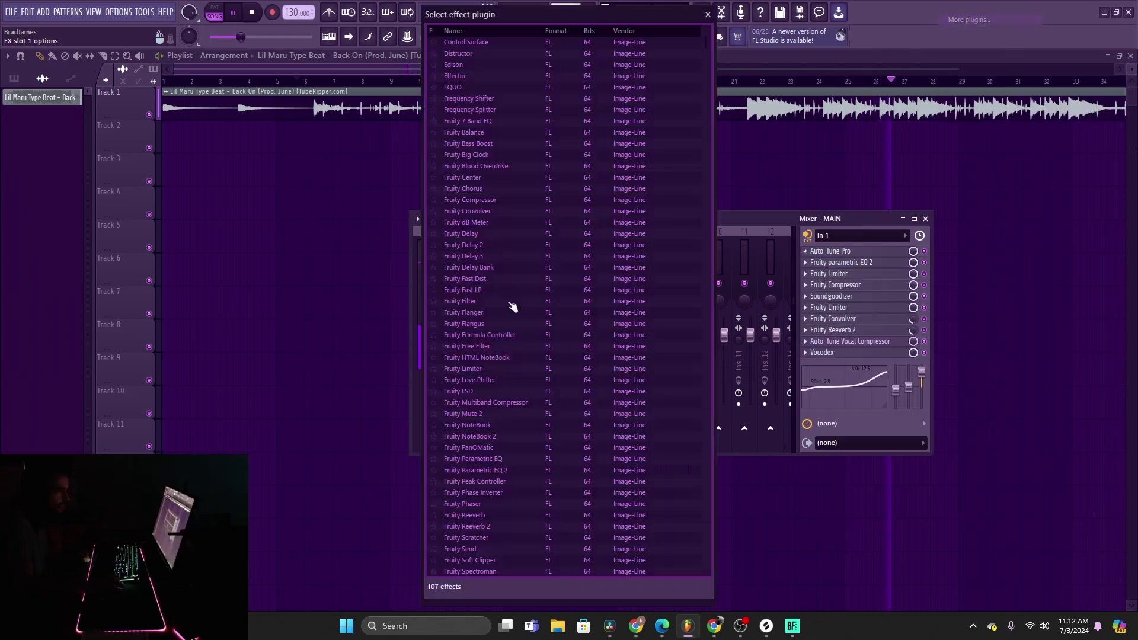
scroll(508, 326, "down", 3)
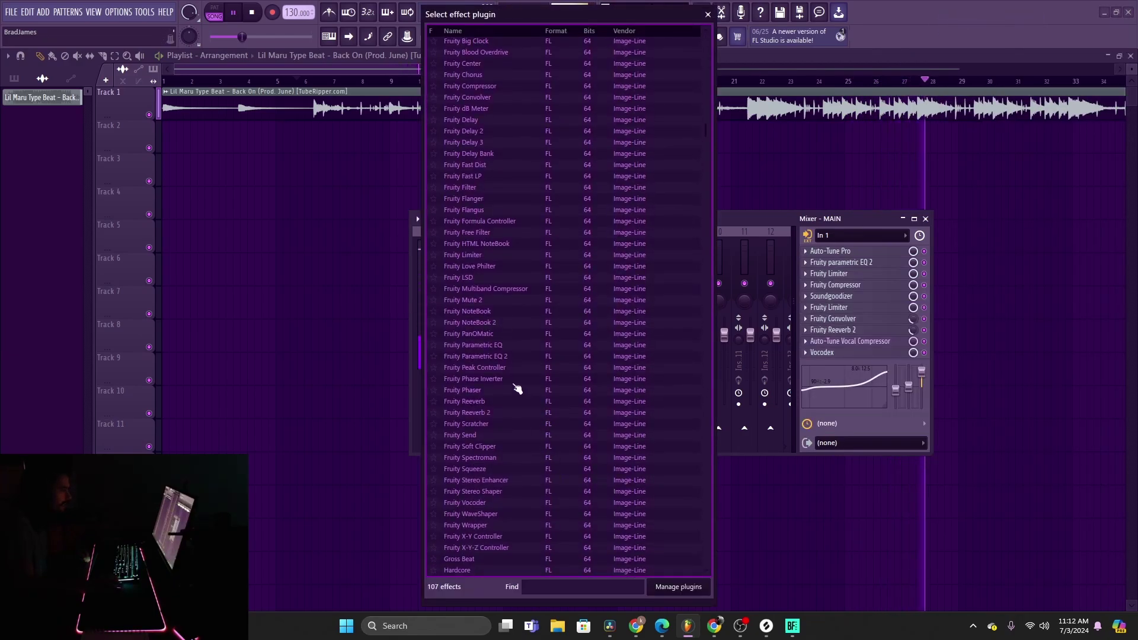
scroll(515, 386, "down", 3)
scroll(518, 386, "down", 10)
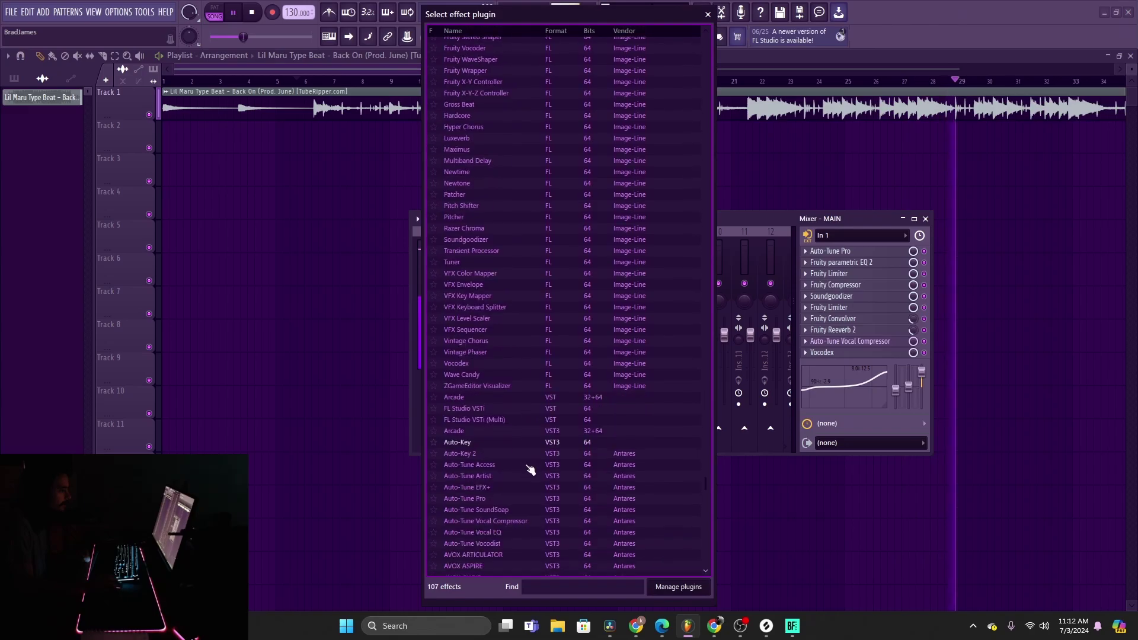
double_click(498, 476)
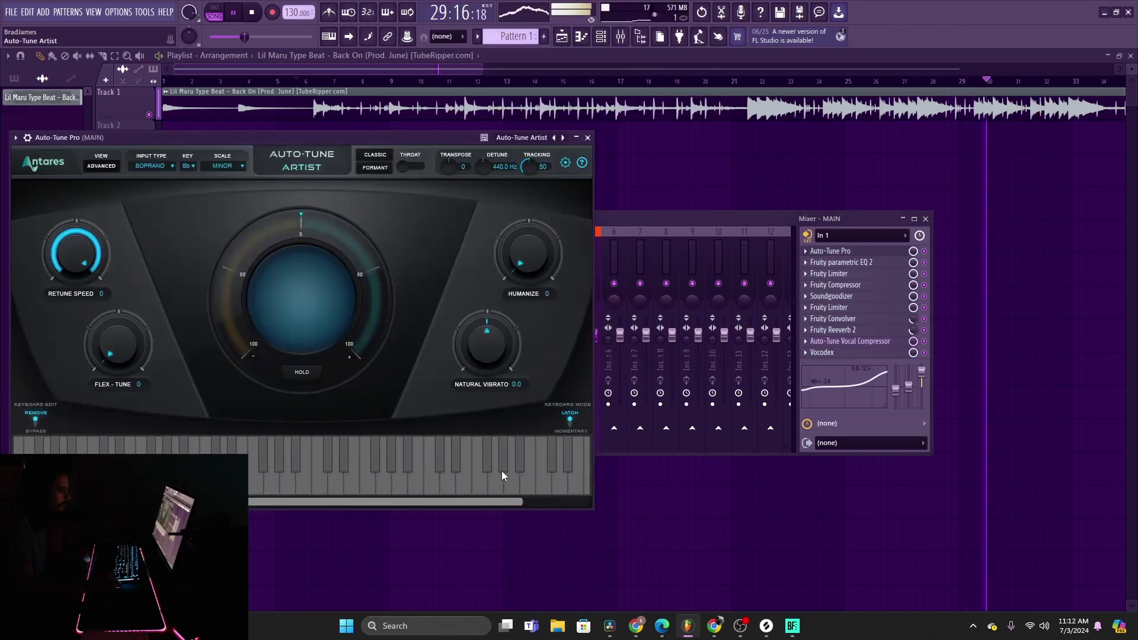
- Delete the plugin in the MAIN track's first slot and load Auto-Tune Artist into the emptied slot
left_click(807, 286)
left_click(830, 270)
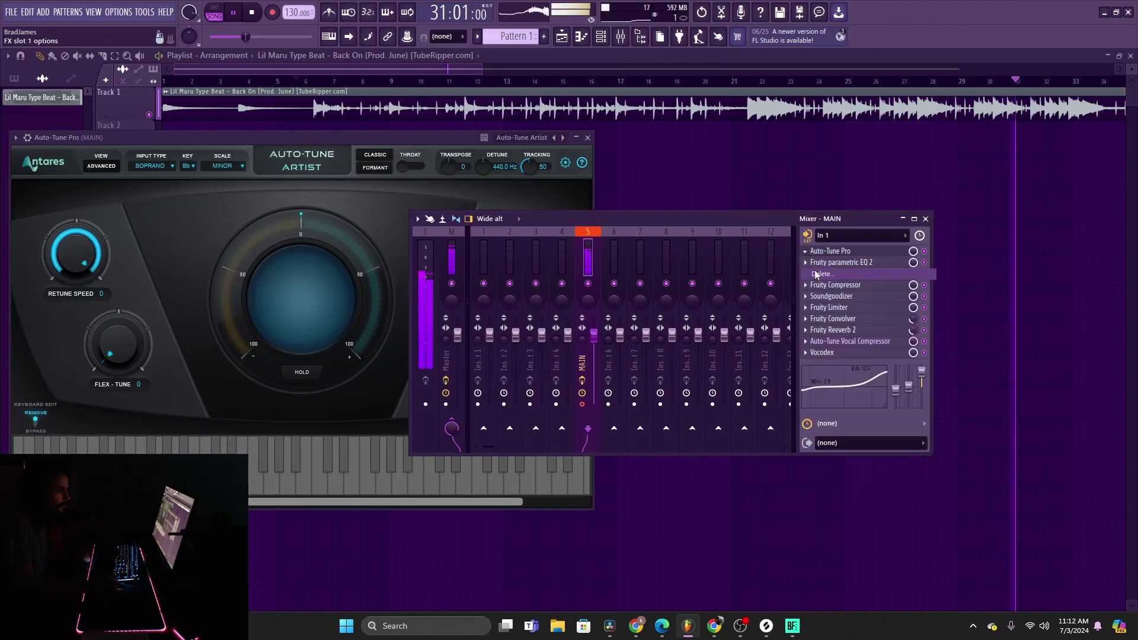
left_click(608, 349)
left_click(854, 250)
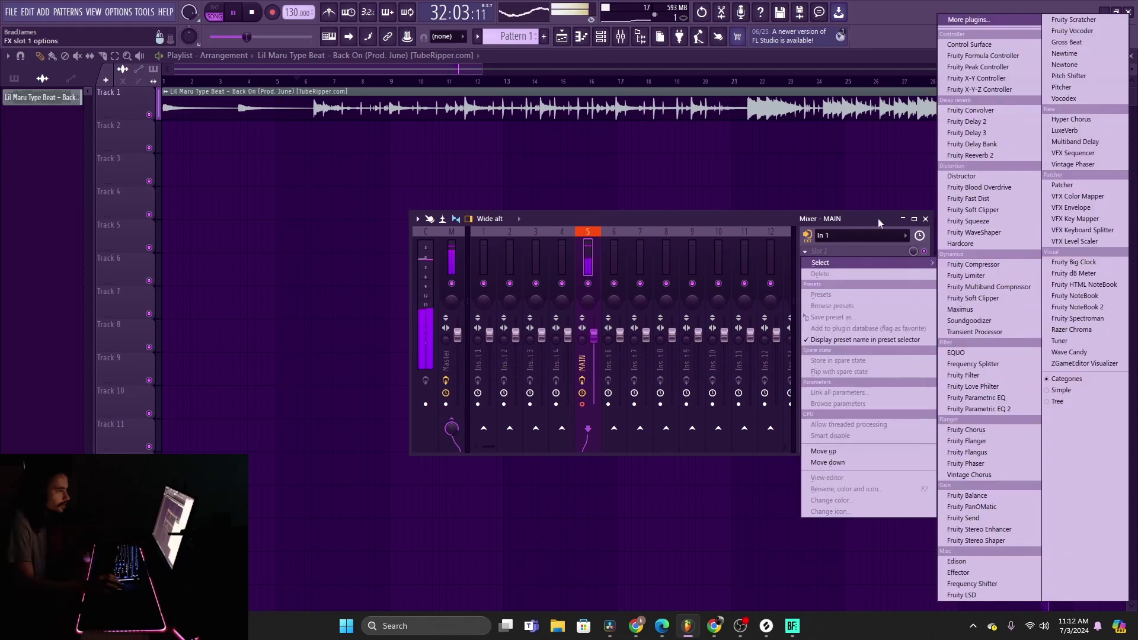
left_click(972, 21)
scroll(506, 417, "down", 15)
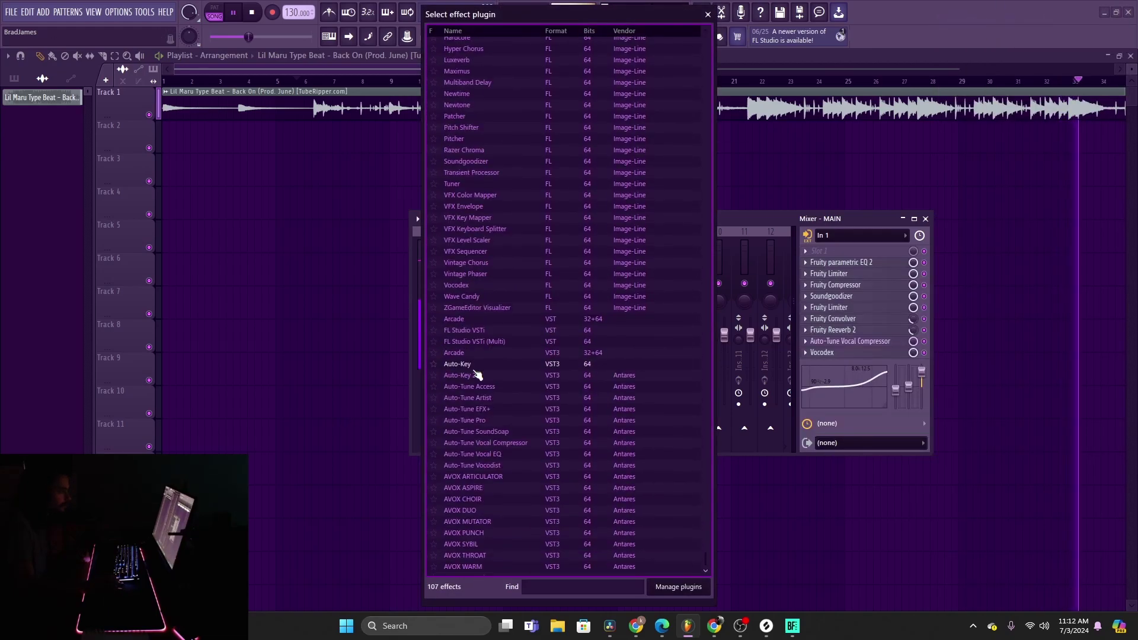
double_click(504, 379)
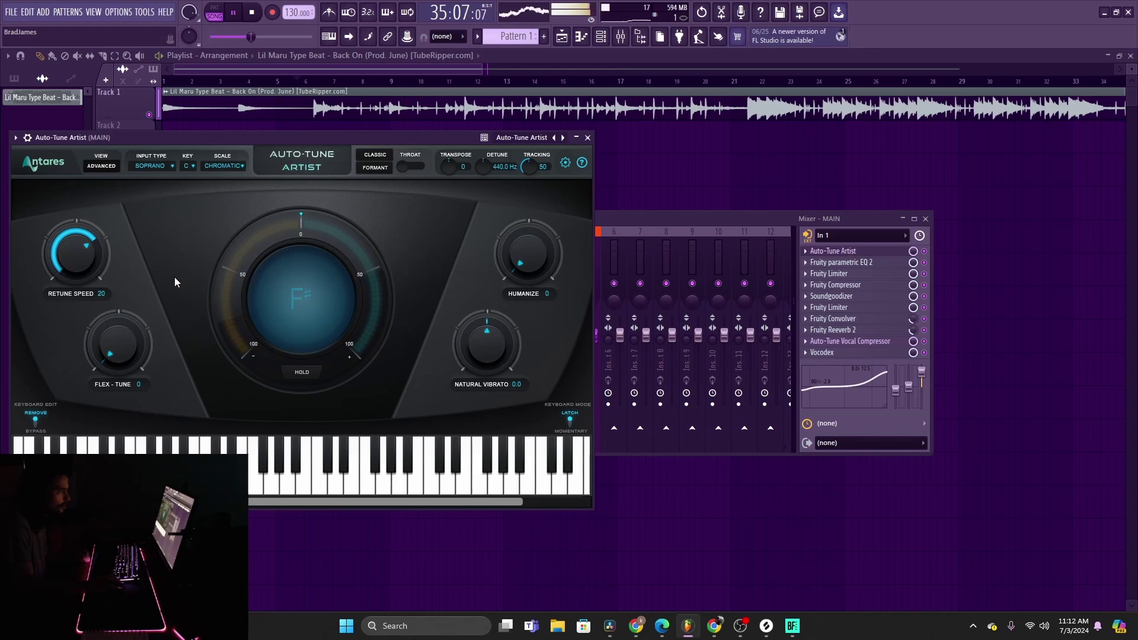
- Set Auto-Tune Artist to retune speed 0, minor scale and key Bb, and disable Vocodex on the MAIN track
left_click(224, 166)
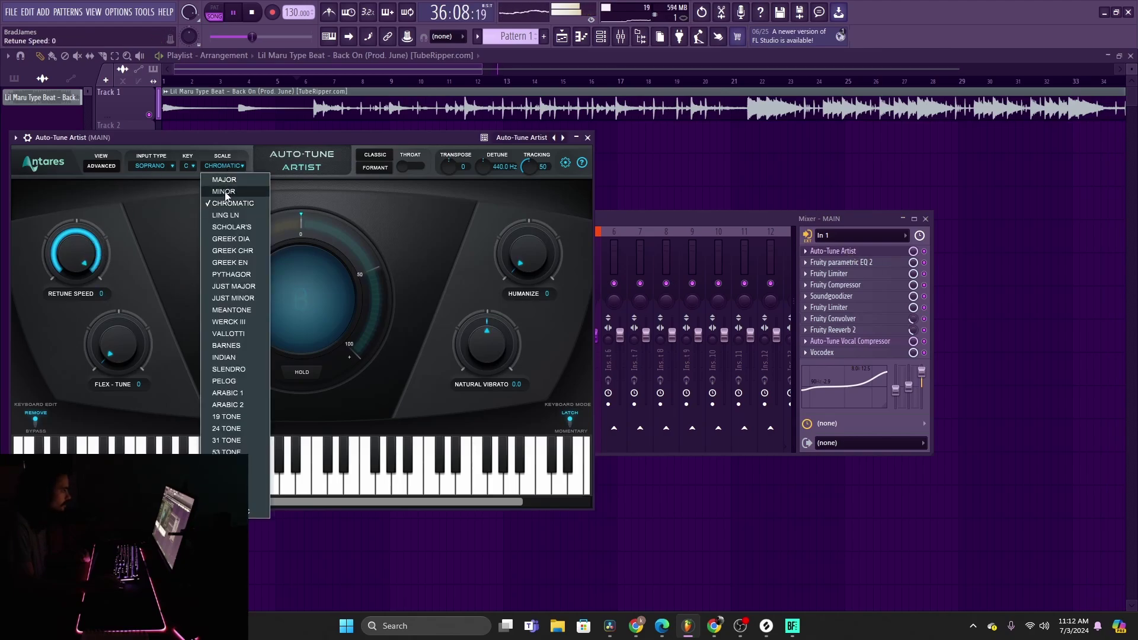
left_click(226, 200)
left_click(187, 166)
left_click(196, 298)
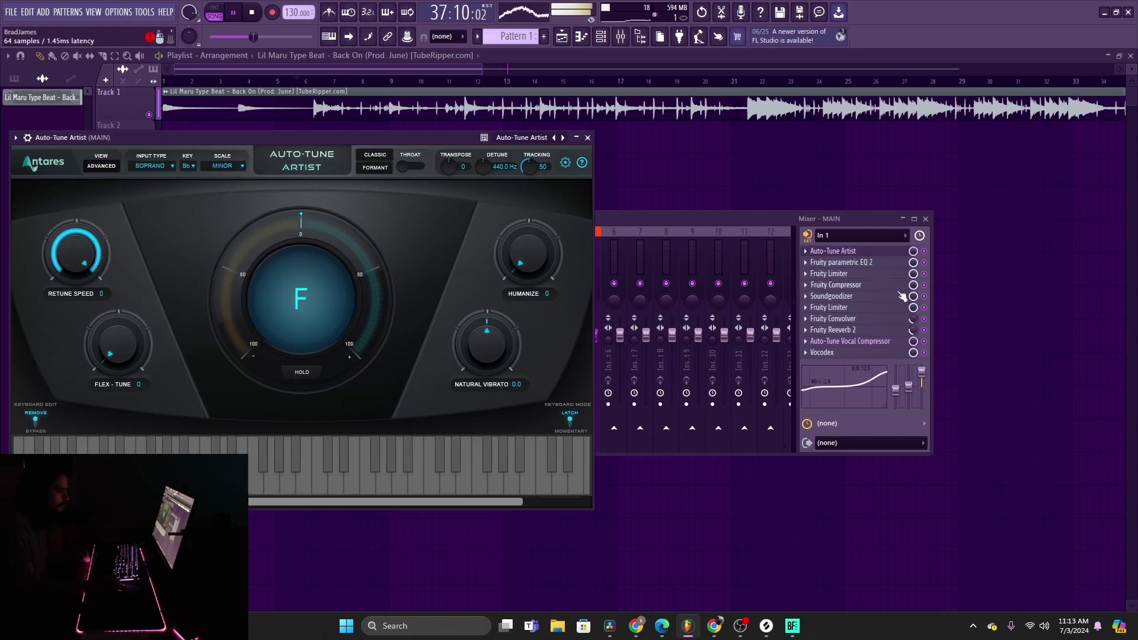
left_click(930, 367)
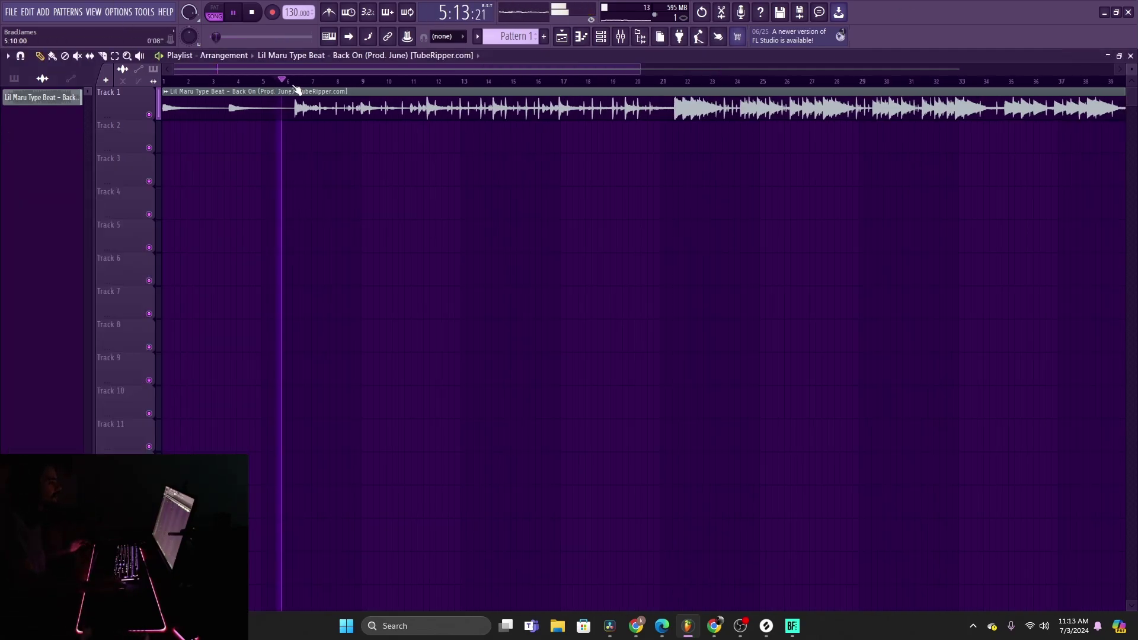
- Stop the beat's playback and record a vocal take onto Track 2 from about bar 6 to bar 37
scroll(296, 89, "down", 3)
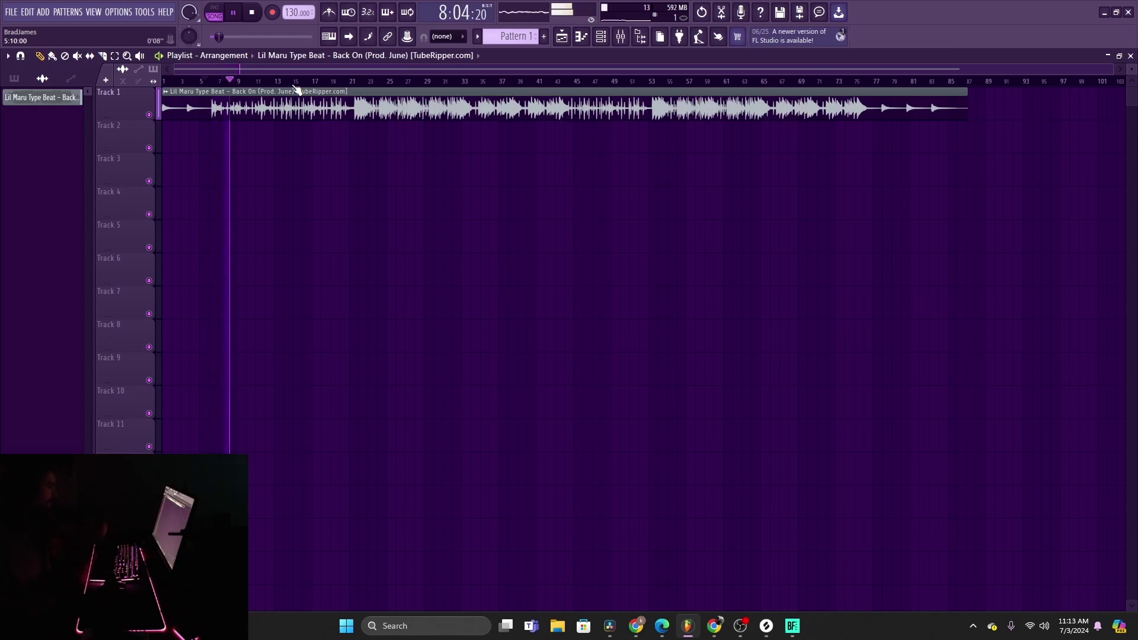
left_click(623, 37)
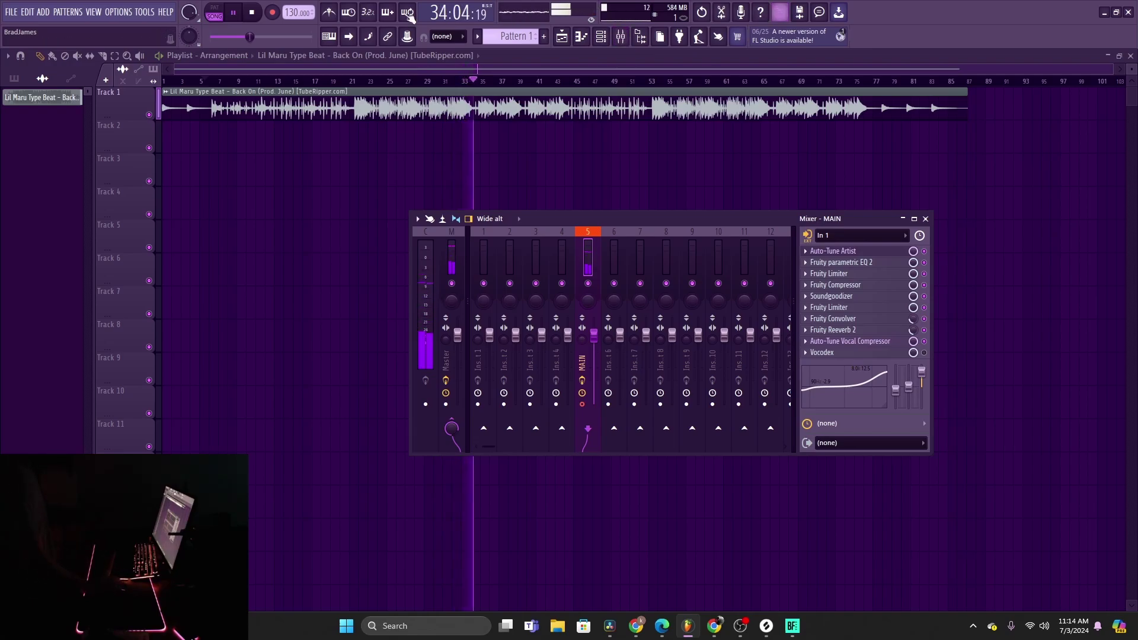
left_click(249, 11)
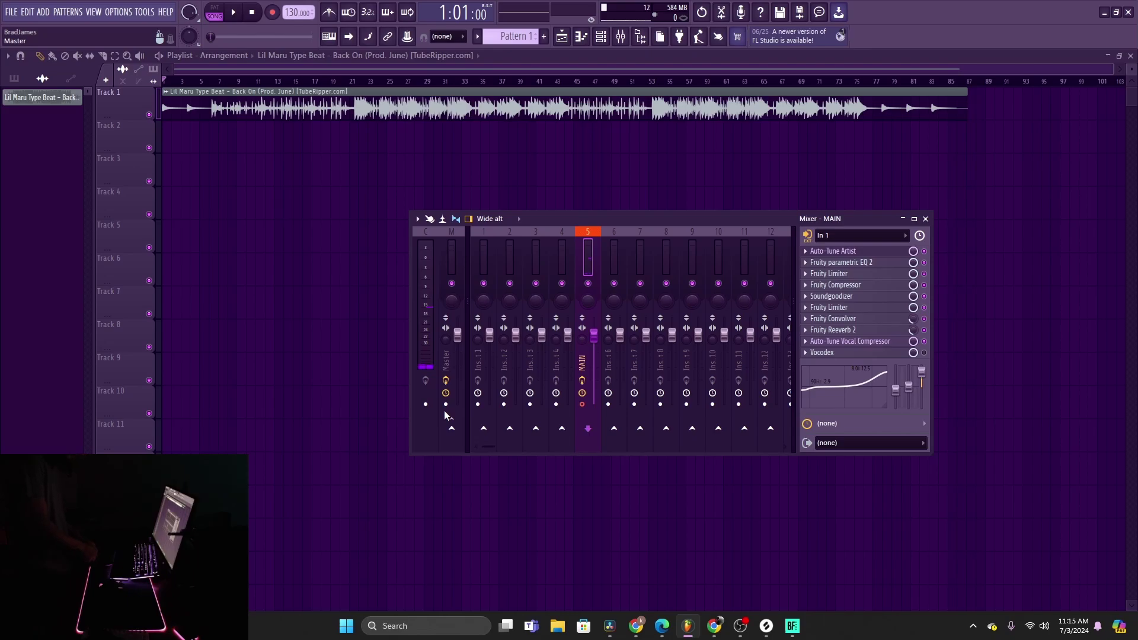
left_click(234, 14)
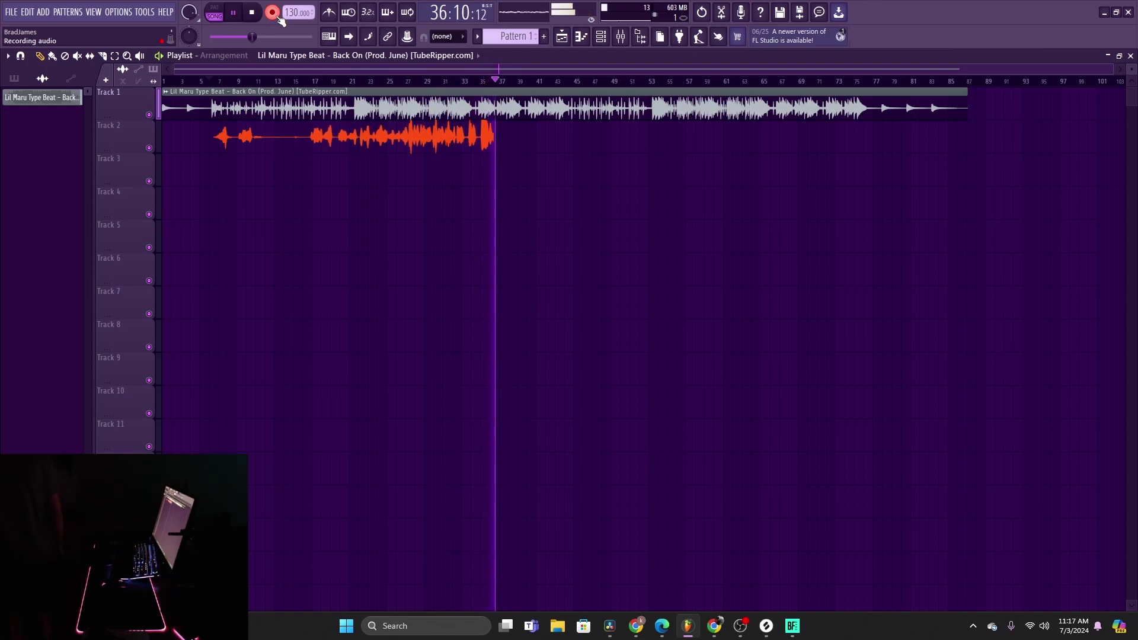
left_click(272, 13)
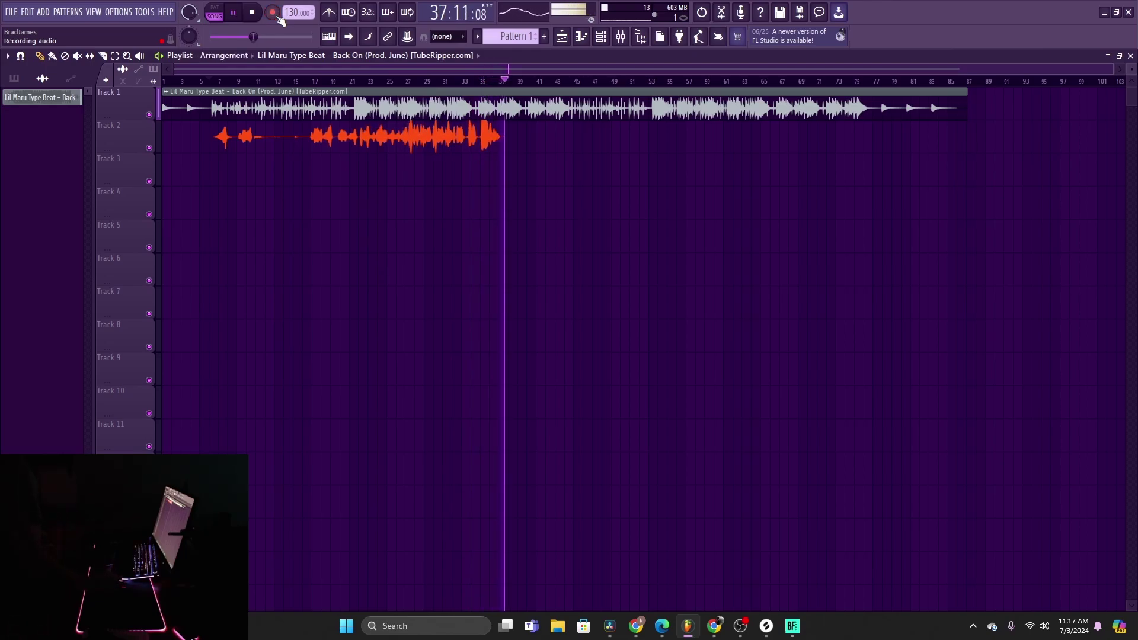
- Play the vocal take back from about bar 6 and set the noise threshold of the MAIN track's slot 6 Fruity Limiter to about -23.8 dB
left_click(621, 37)
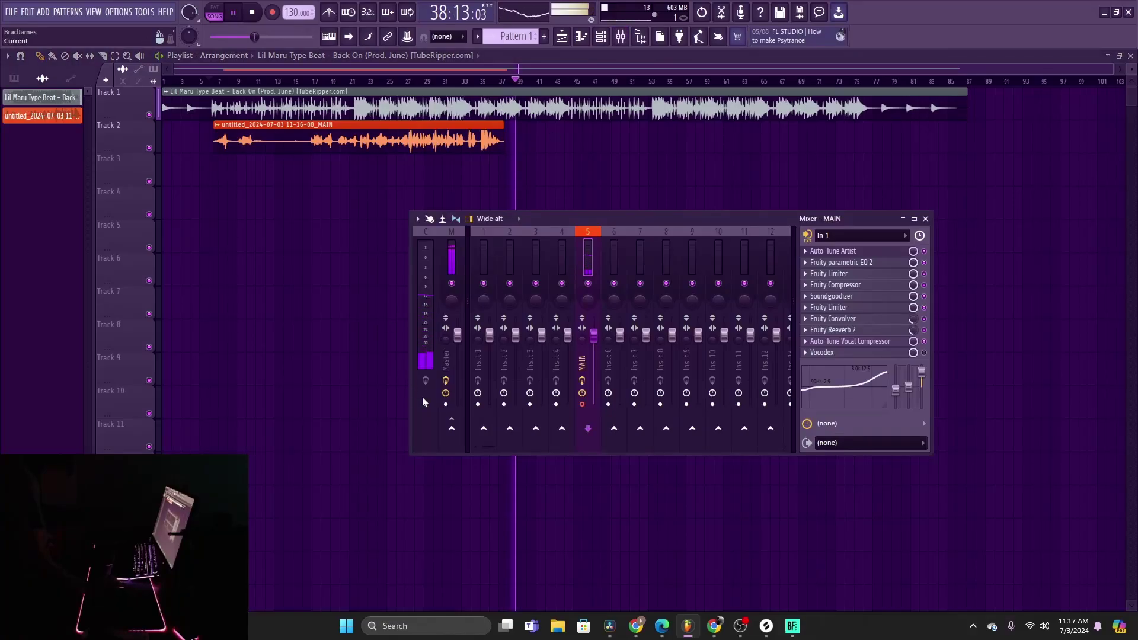
left_click(207, 80)
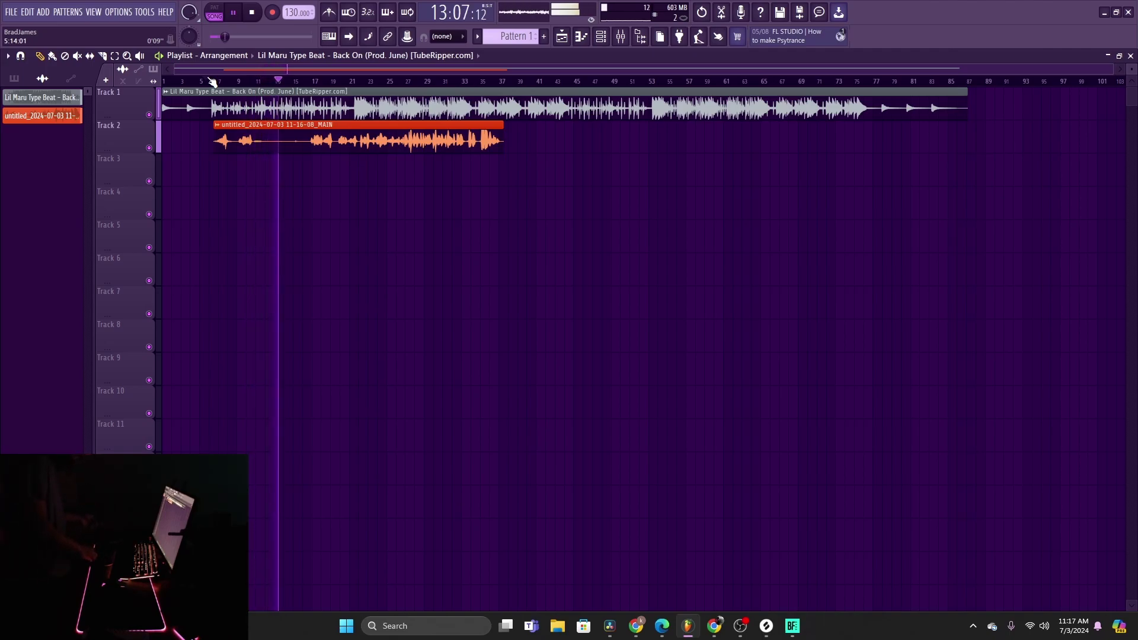
left_click(622, 40)
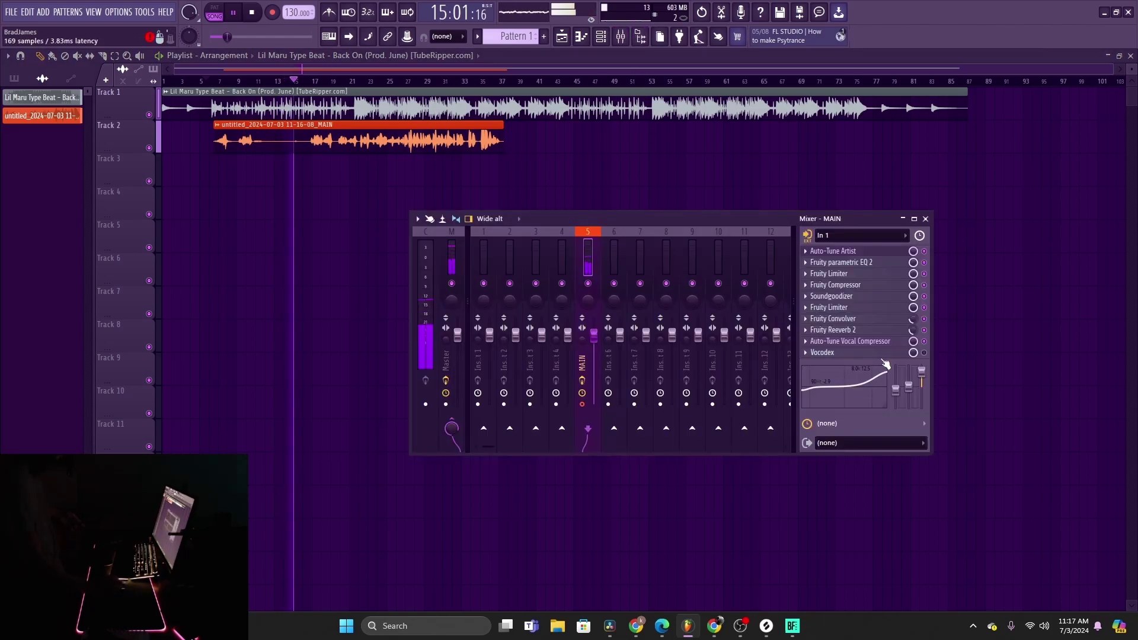
left_click(835, 307)
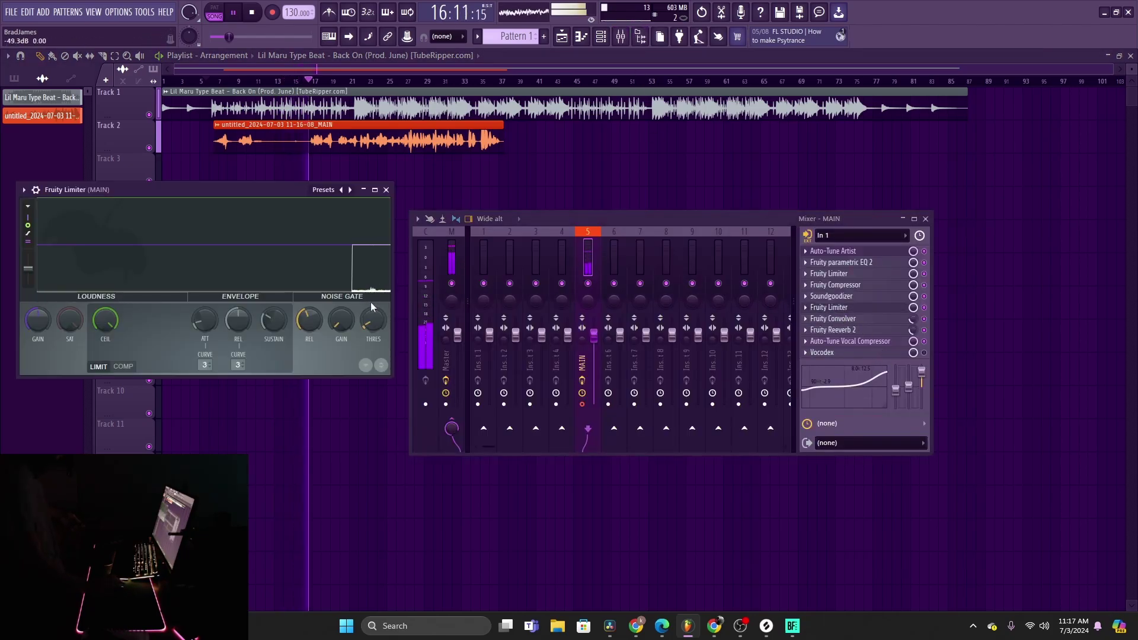
mouse_move(373, 313)
left_mouse_down()
mouse_move(379, 291)
mouse_move(386, 318)
left_mouse_up()
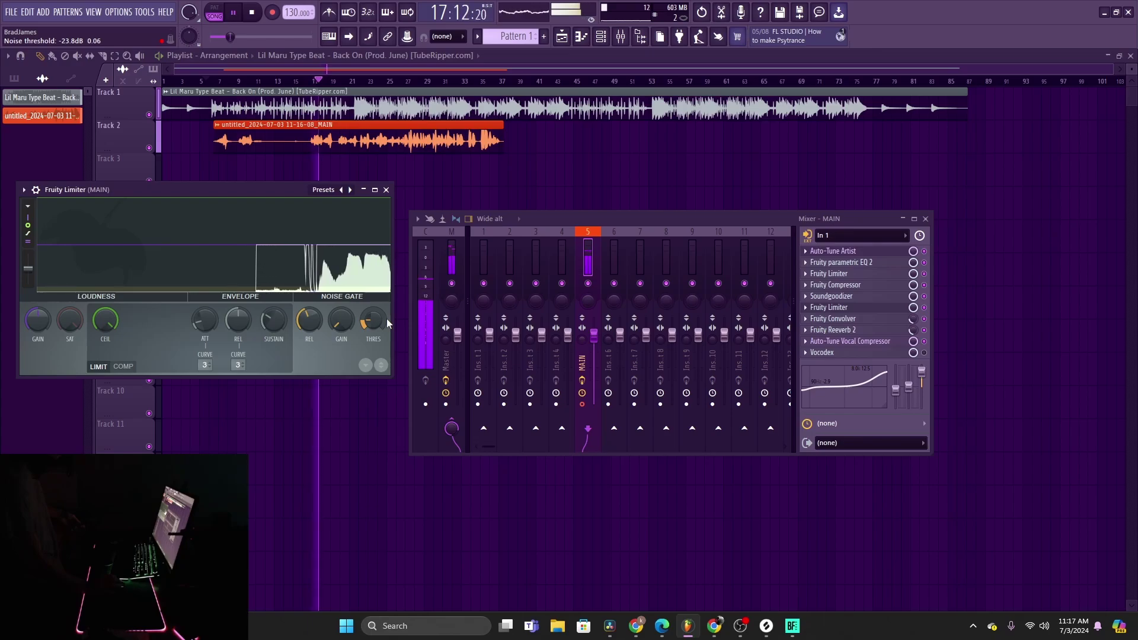
- Close the open plugin and mixer windows and listen to the vocal take from several points, ending with a playback from about bar 6
key("F12")
left_click(269, 83)
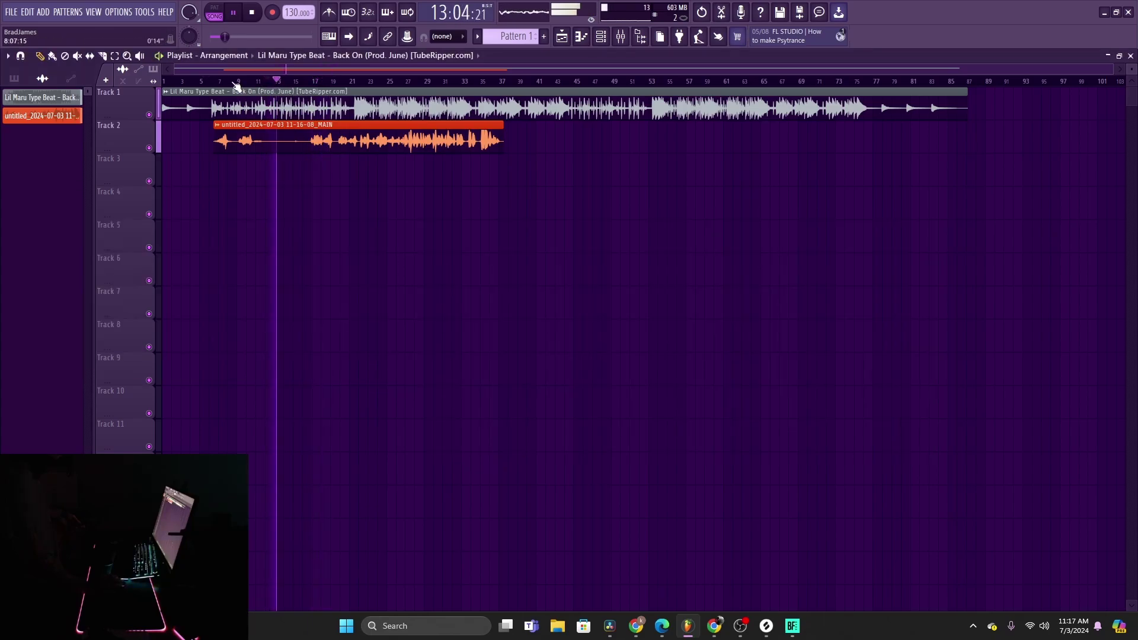
left_click(309, 83)
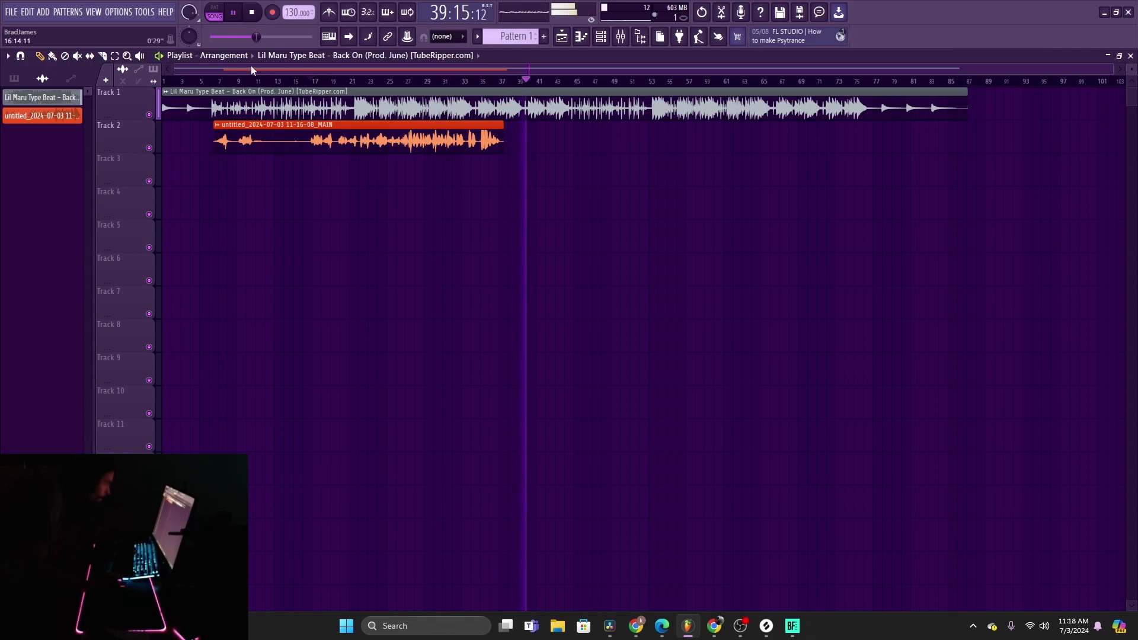
left_click(226, 82)
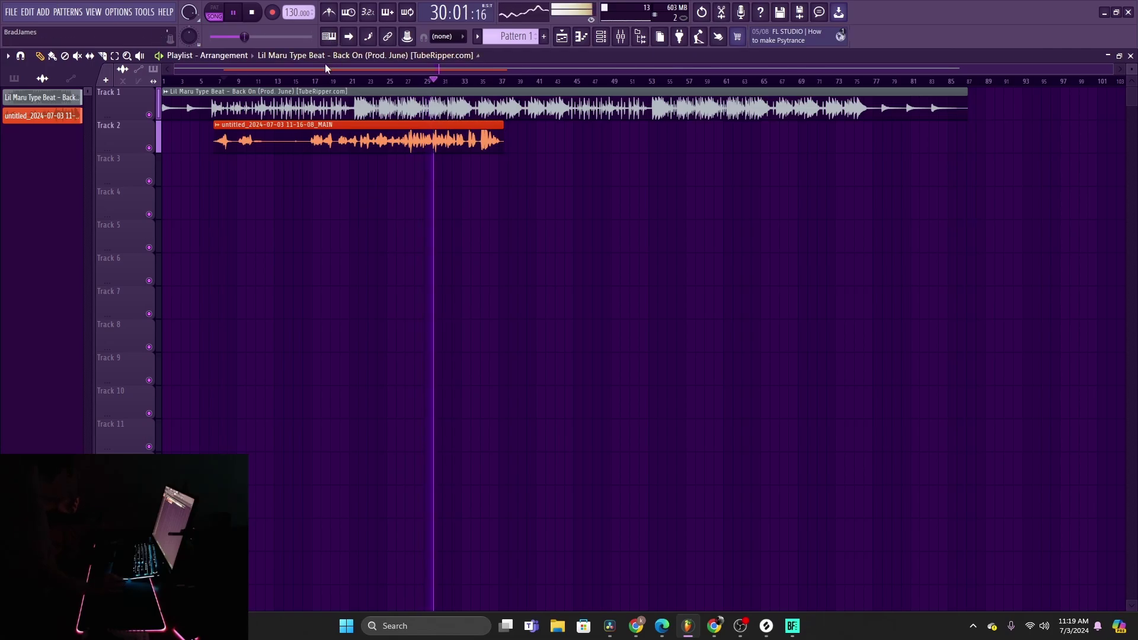
left_click(315, 82)
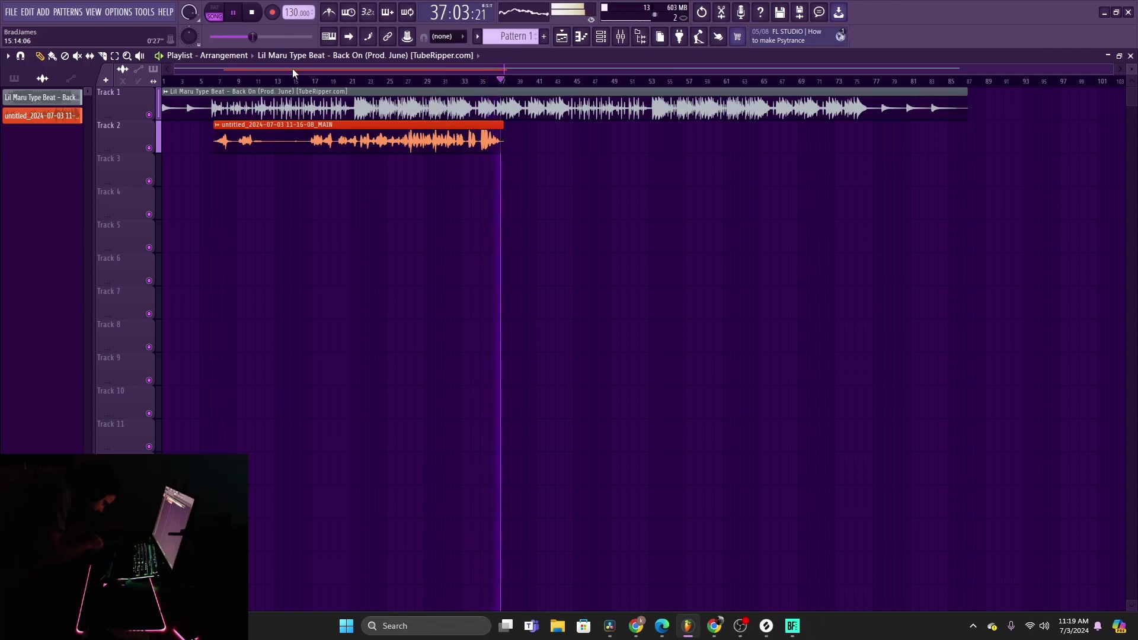
left_click(213, 79)
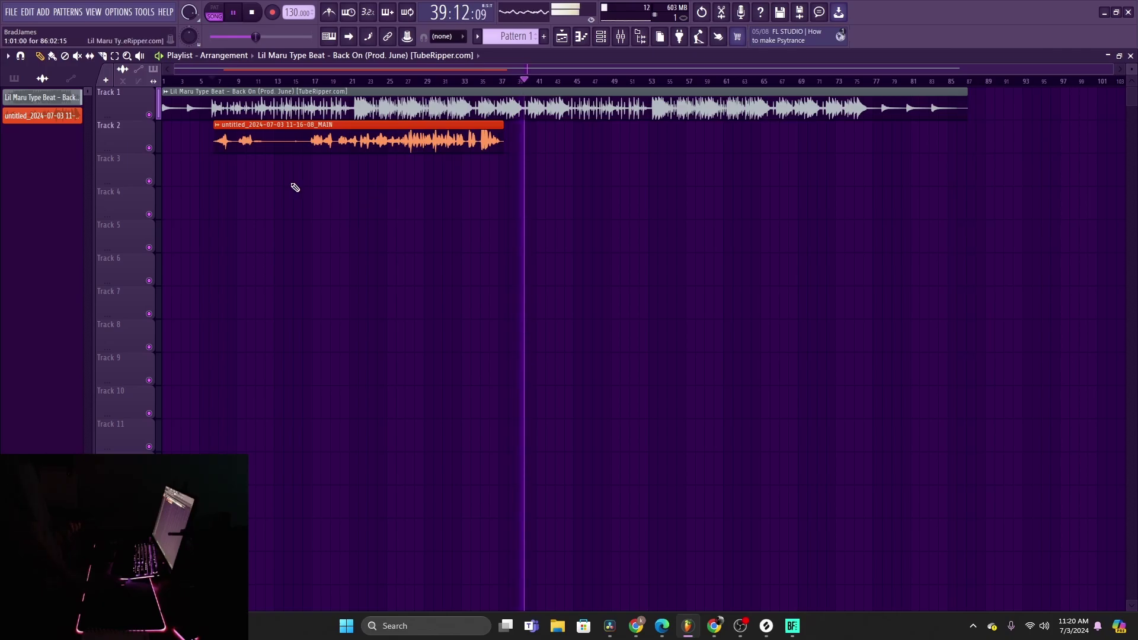
- Delete the vocal clip from Track 2, restart the beat from about bar 3, and start recording a new take at about bar 6
right_click(237, 148)
left_click(183, 80)
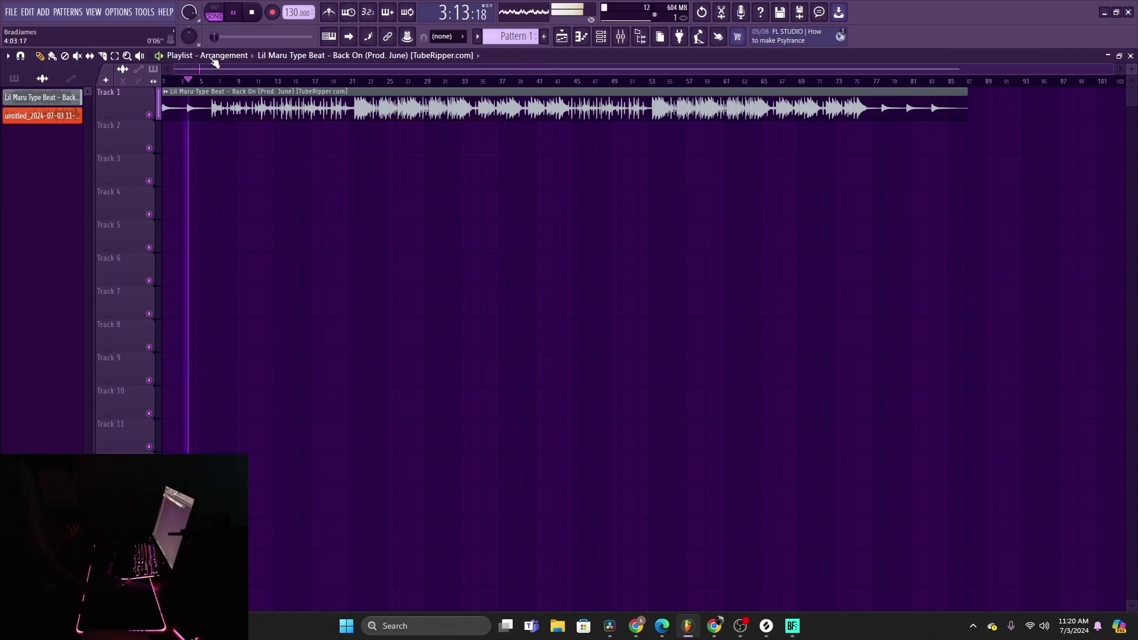
left_click(621, 36)
left_click(272, 13)
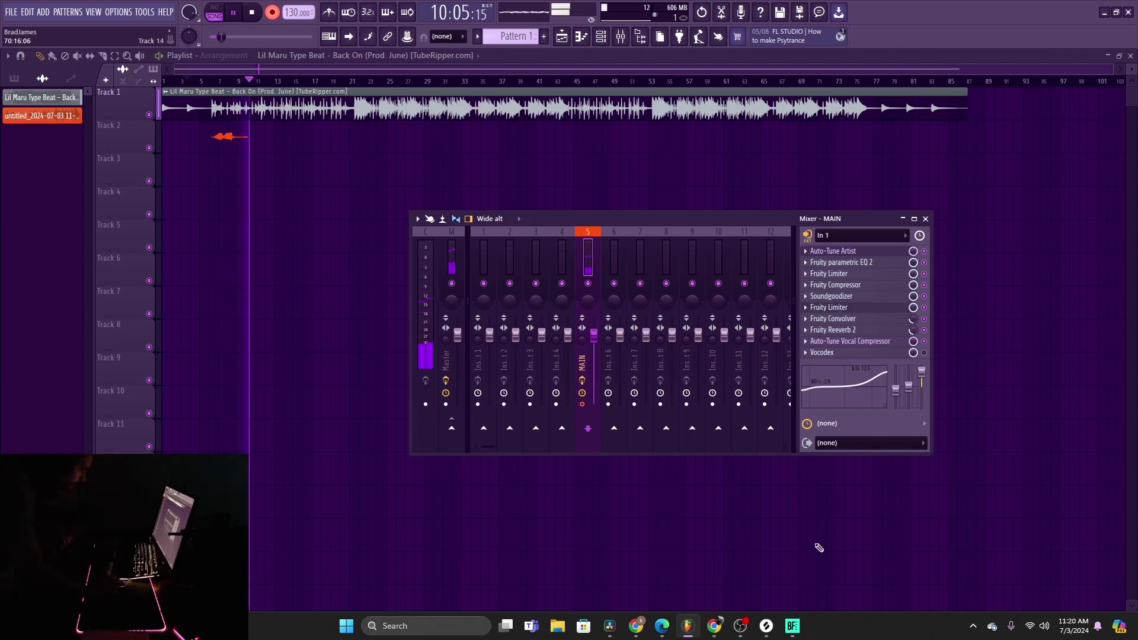
- Check the screen capture in OBS, return to FL Studio, and end the vocal recording at about bar 78
left_click(749, 634)
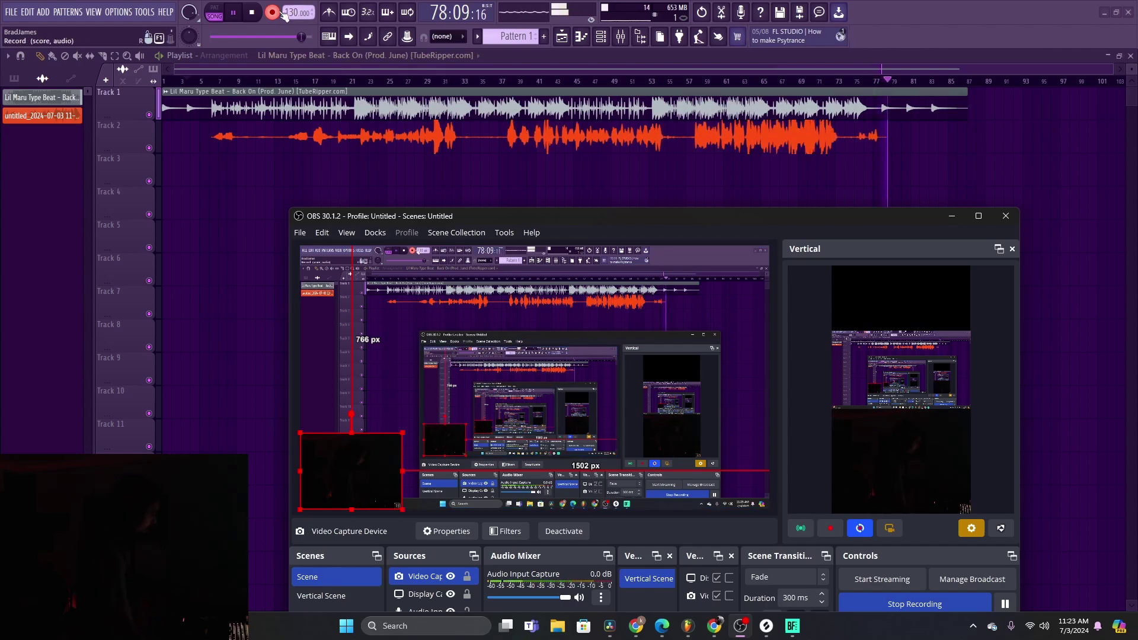
left_click(741, 627)
key("r")
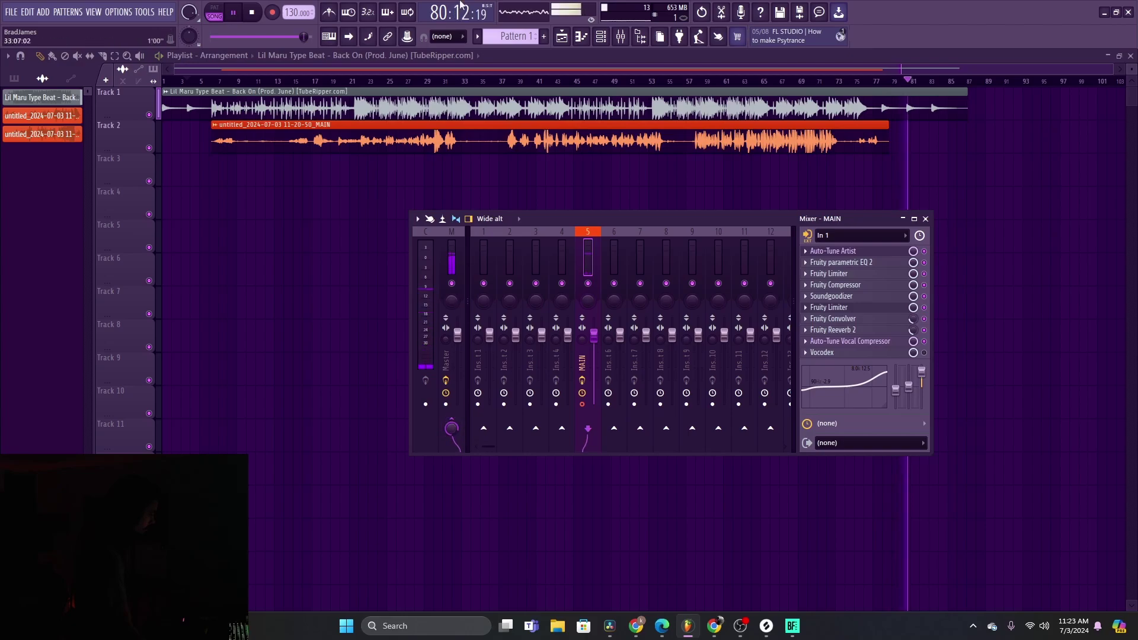
- Listen to the new vocal take over the beat from about bar 22 and stop the playback
left_click(367, 80)
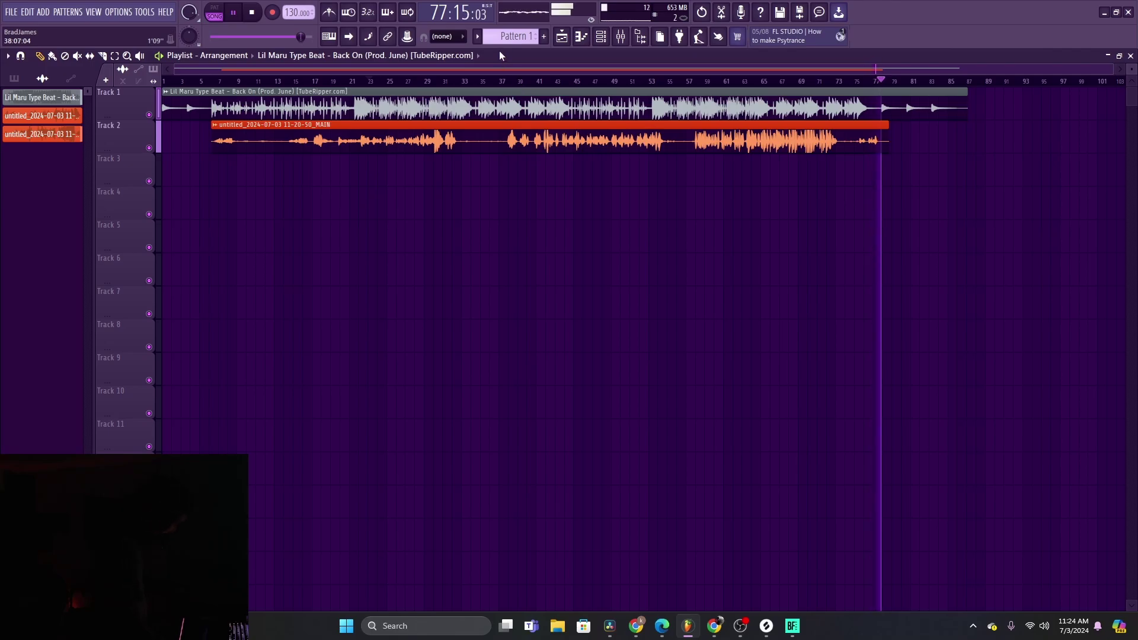
left_click(255, 13)
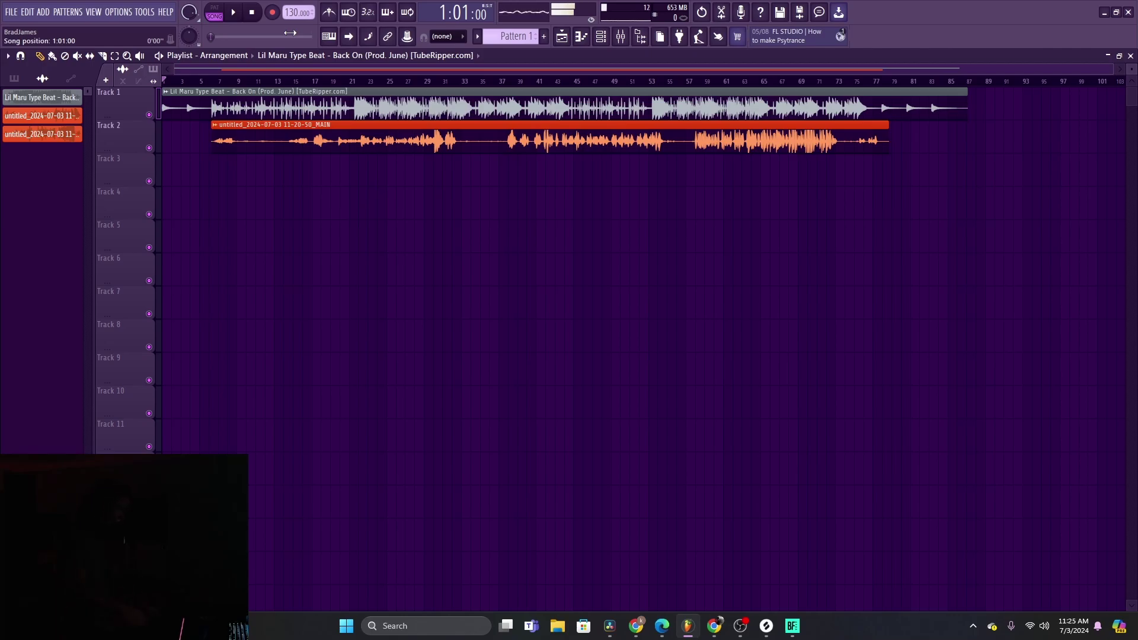
- Open the mixer and place its window below the beat and vocal clips so both stay fully visible
left_click(620, 36)
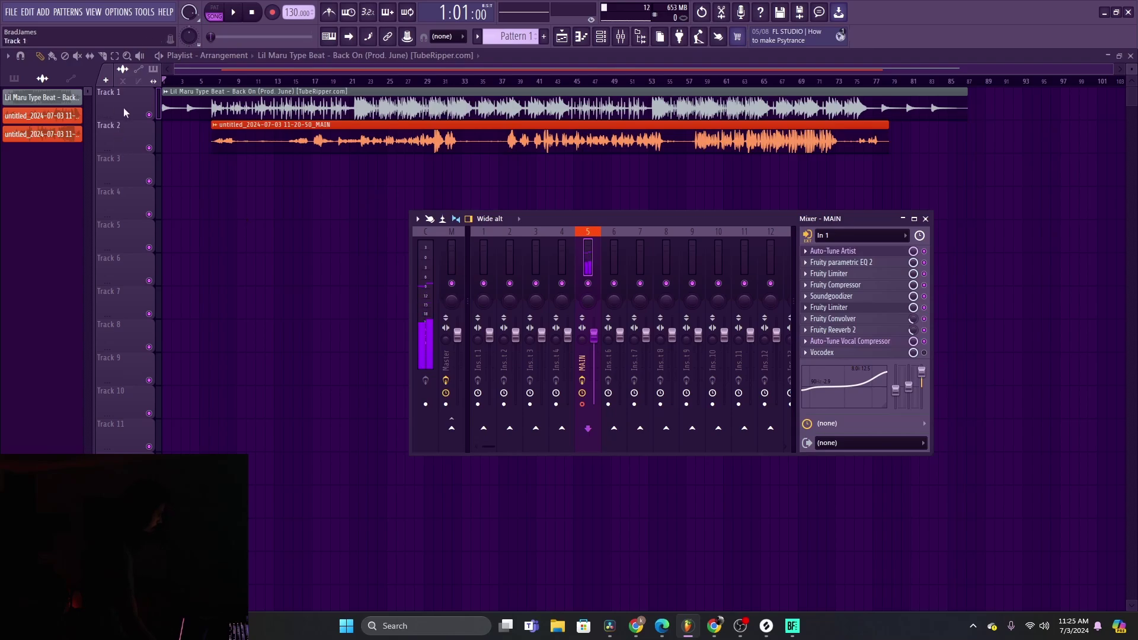
scroll(322, 197, "down", 4)
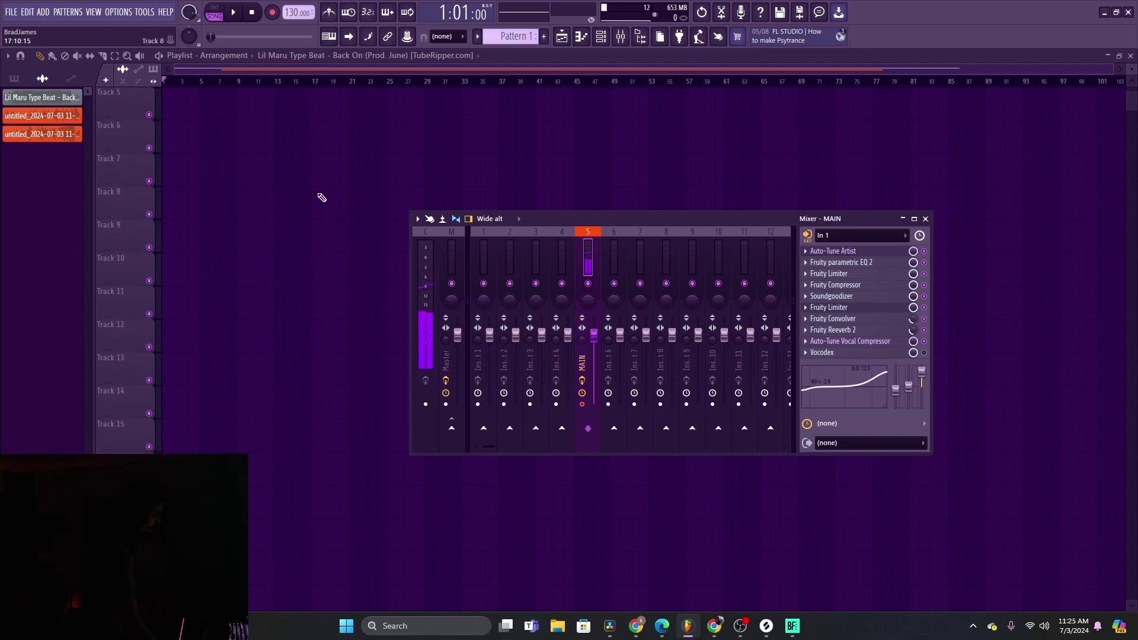
scroll(323, 183, "up", 4)
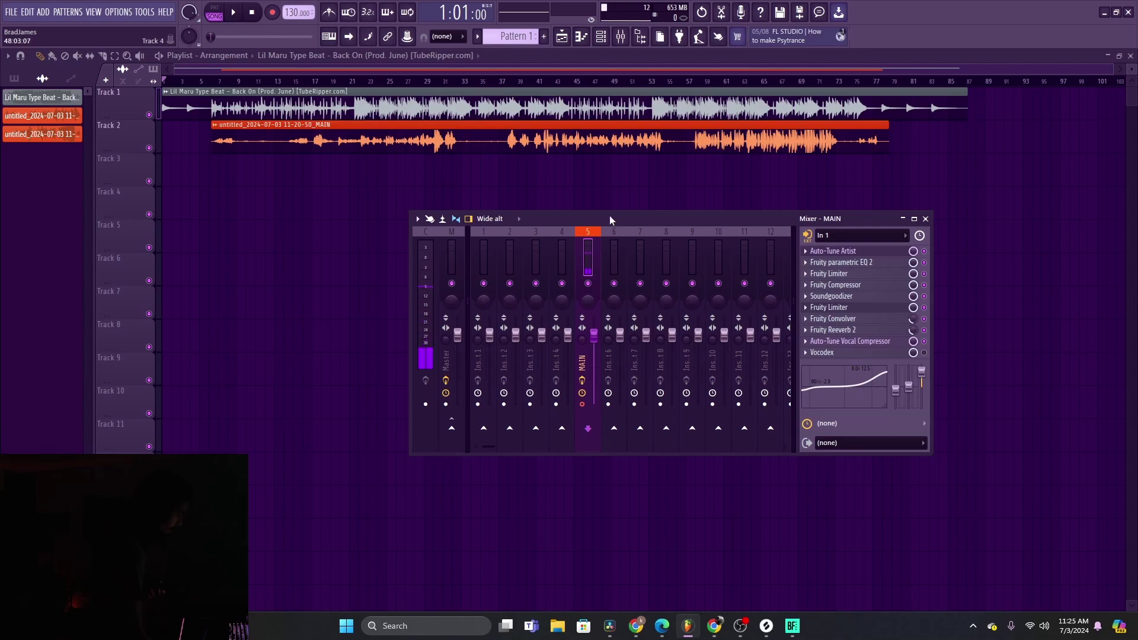
left_click_drag(610, 216, 459, 79)
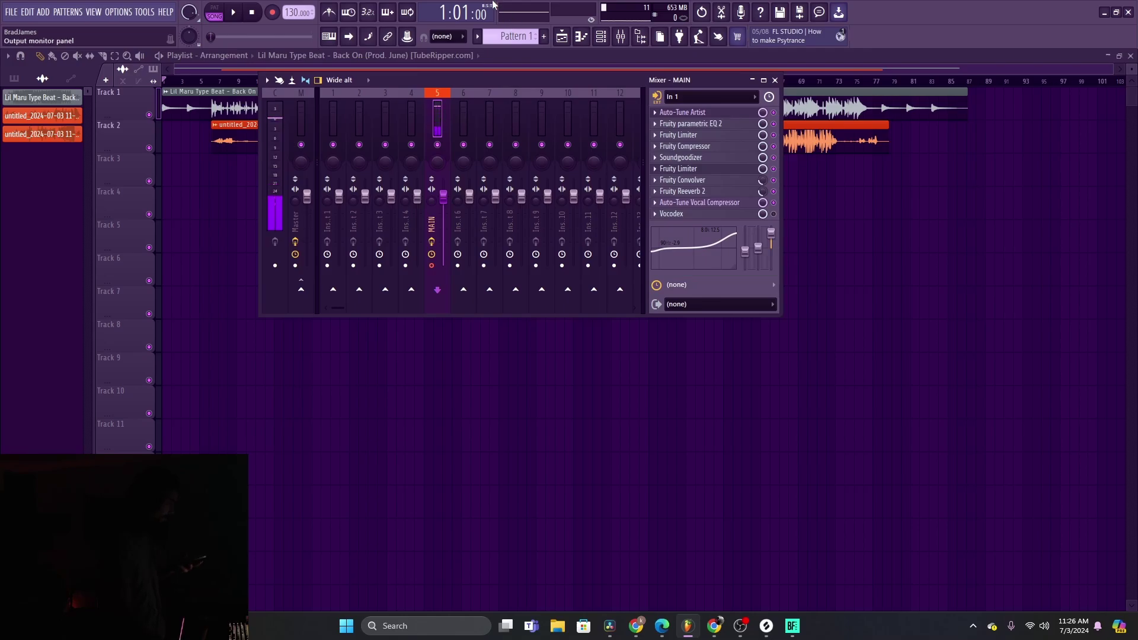
left_click_drag(495, 79, 470, 250)
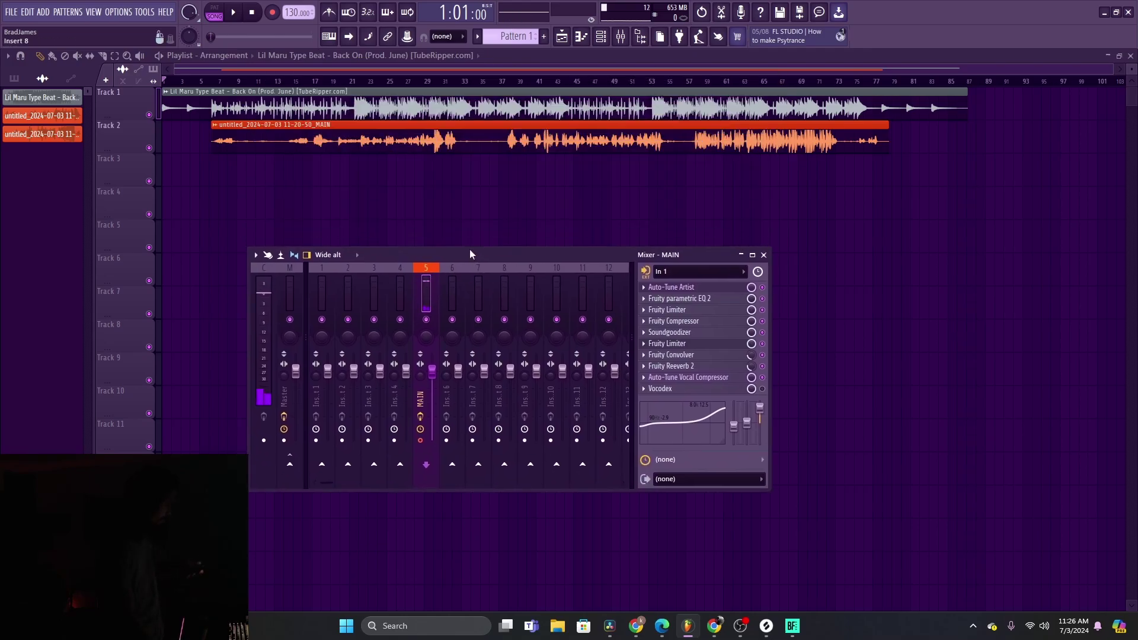